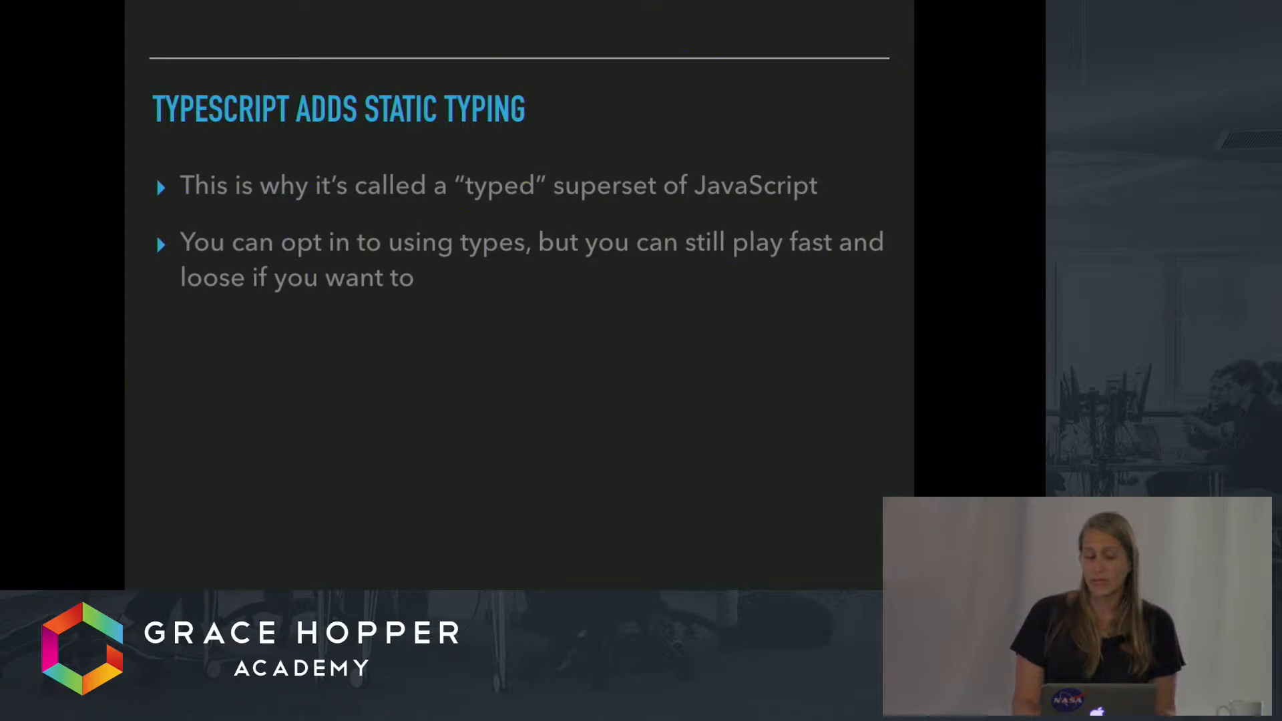
Step: Advance the Keynote slides through runtime errors, compile errors, design goals and JSDoc to LET'S CODE
{"action": "key", "text": "Right"}
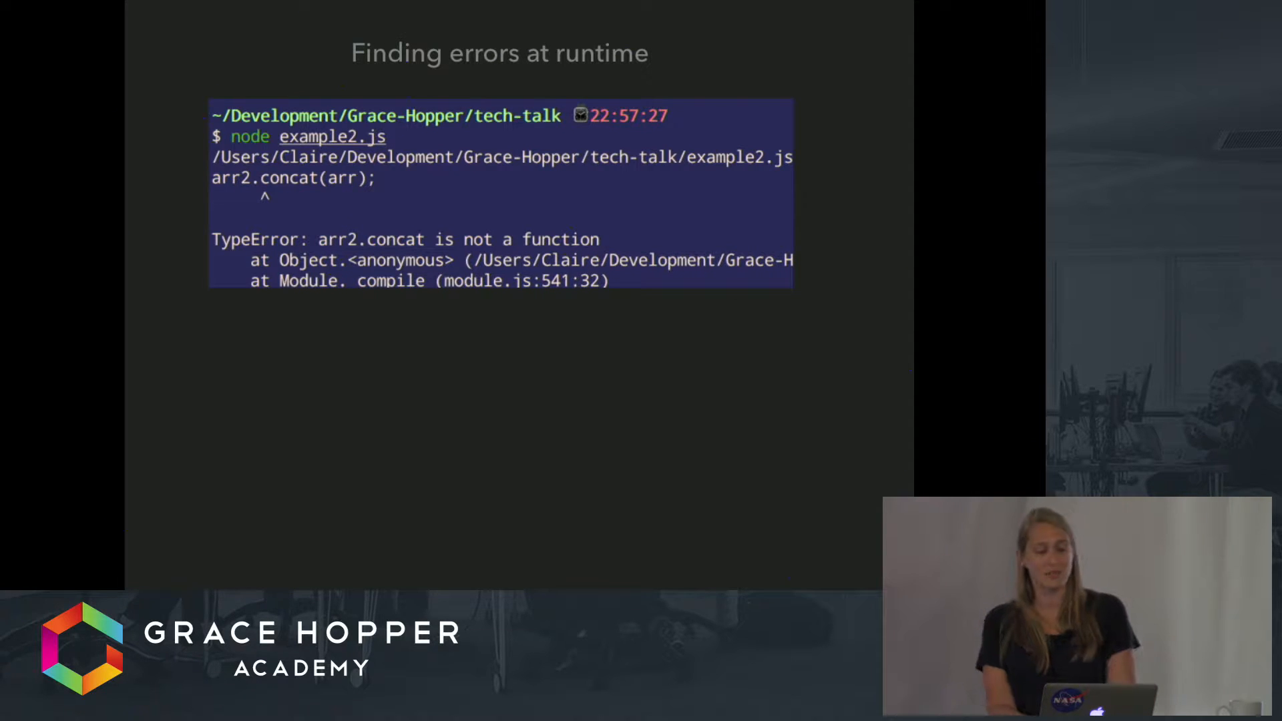
{"action": "key", "text": "Right"}
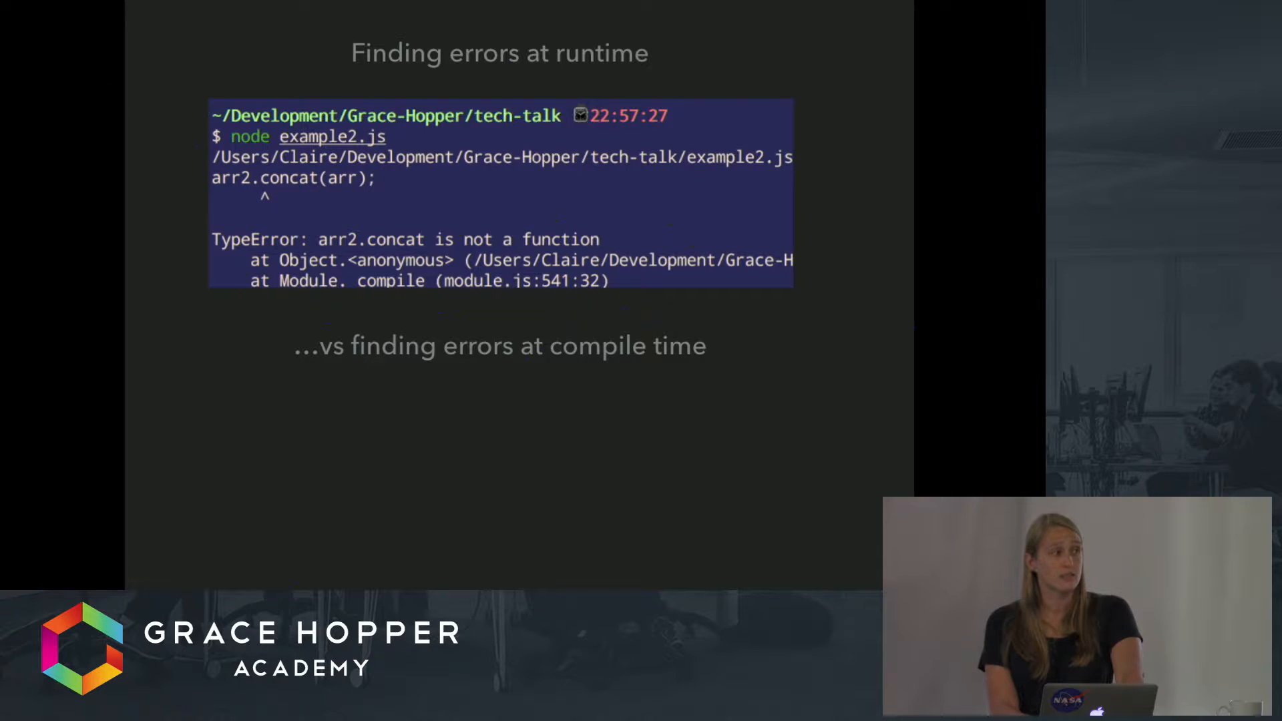
{"action": "key", "text": "Right"}
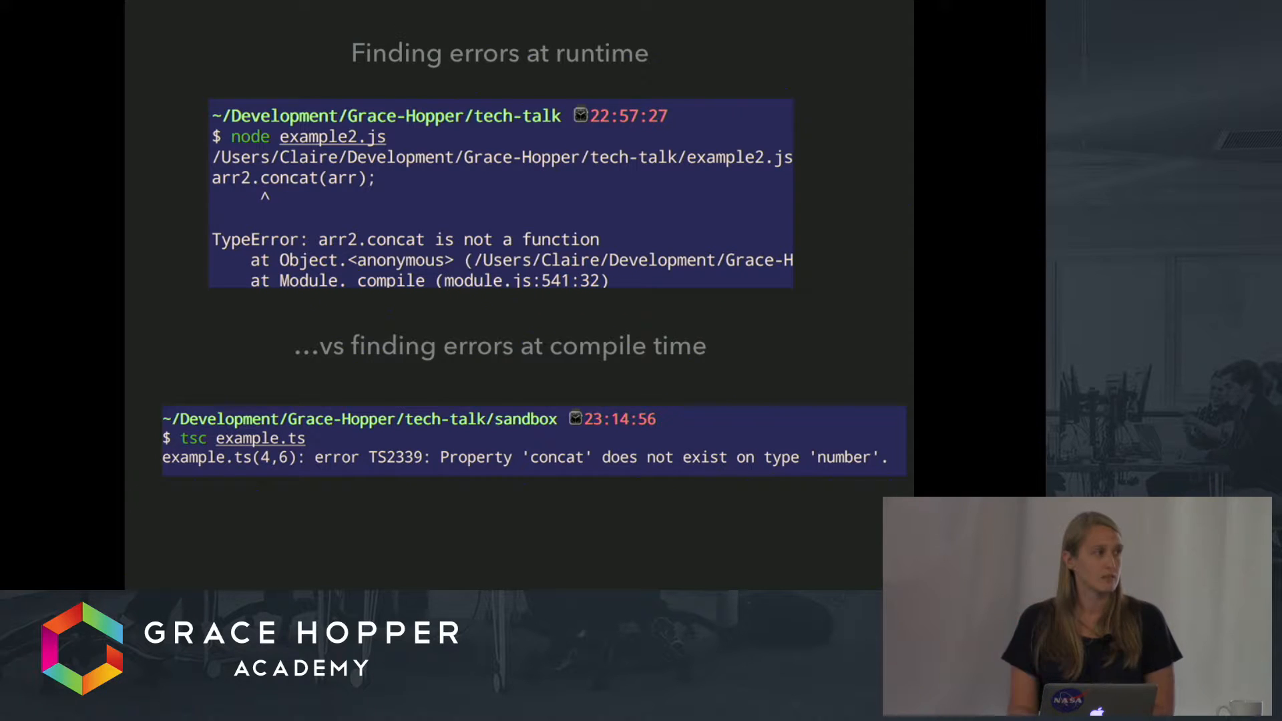
{"action": "key", "text": "Right"}
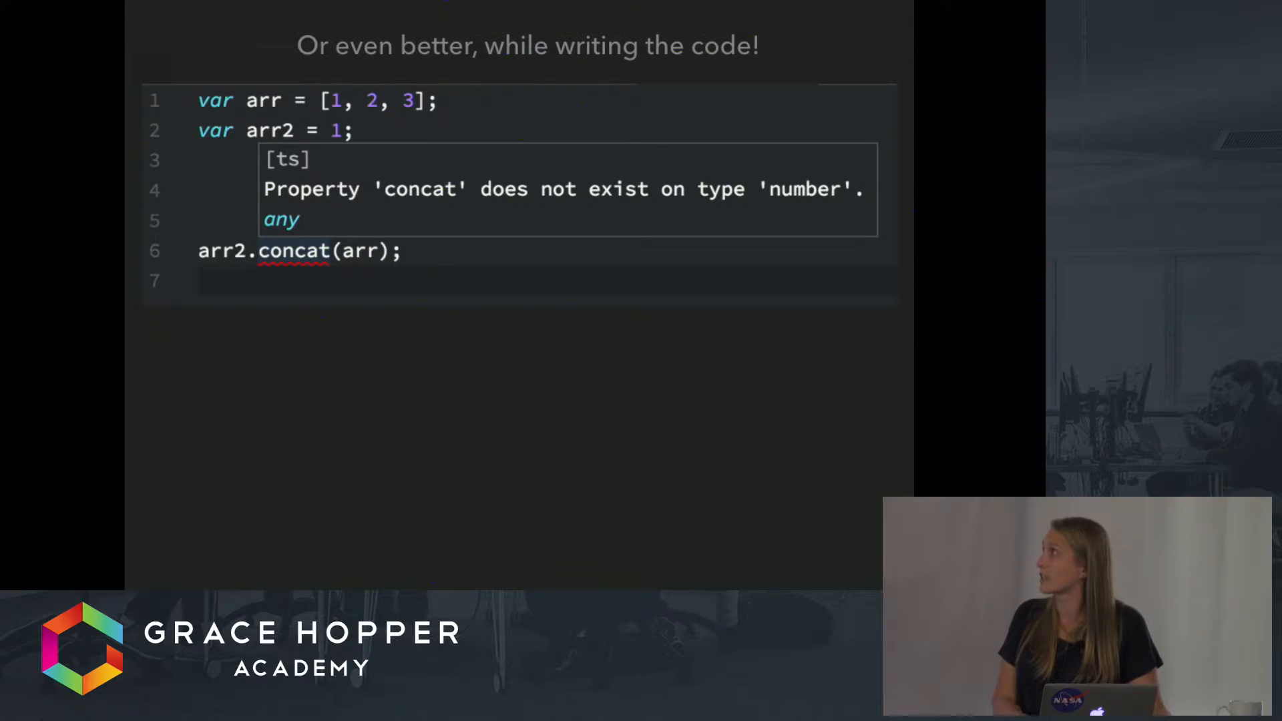
{"action": "key", "text": "Right"}
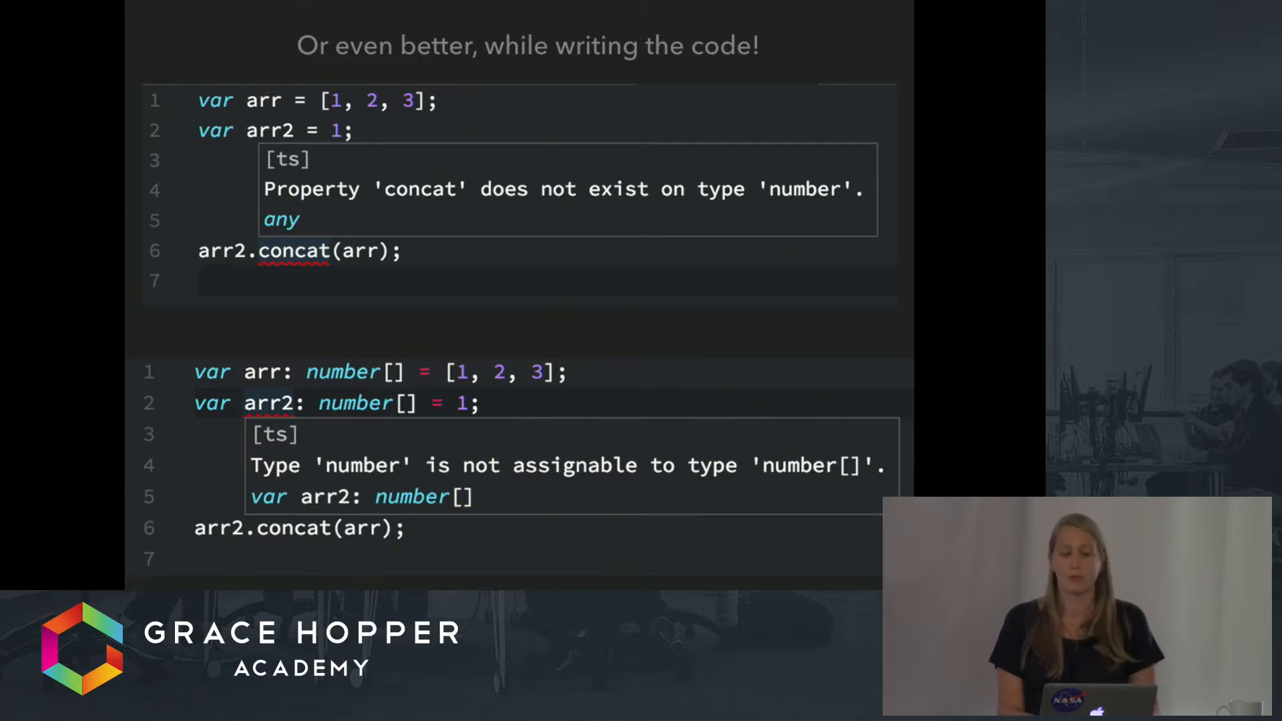
{"action": "key", "text": "Right"}
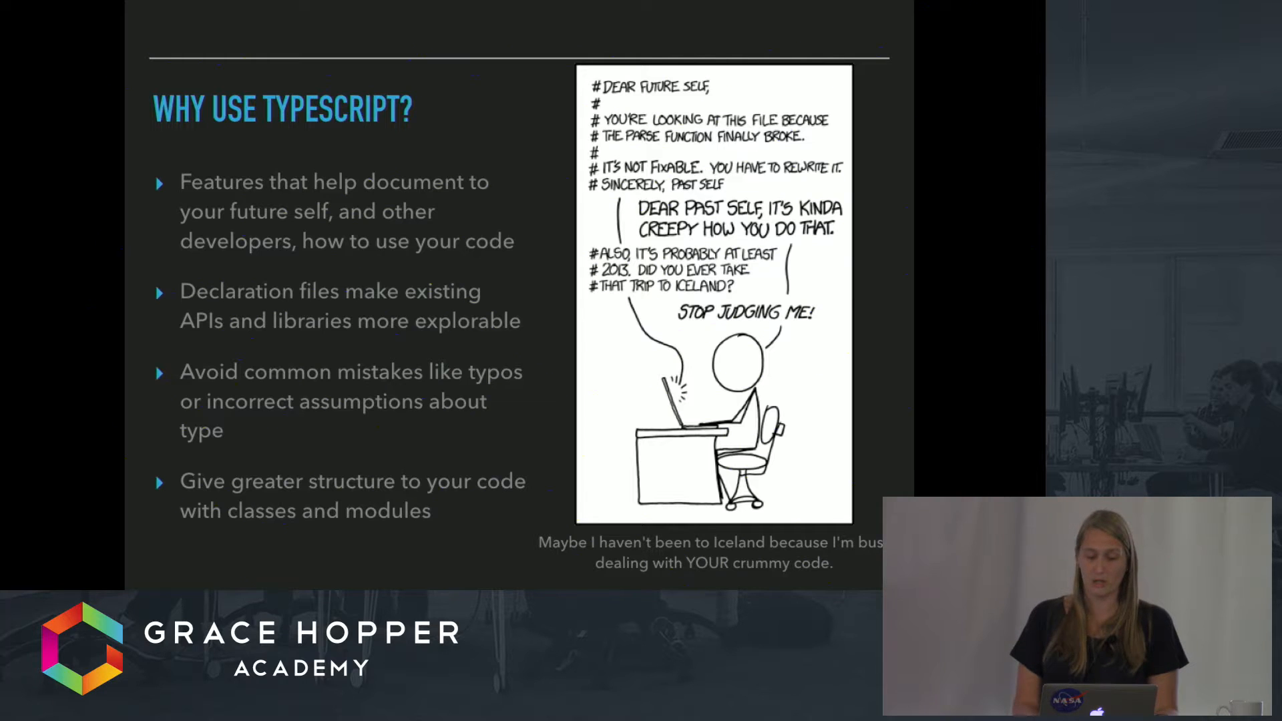
{"action": "key", "text": "Right"}
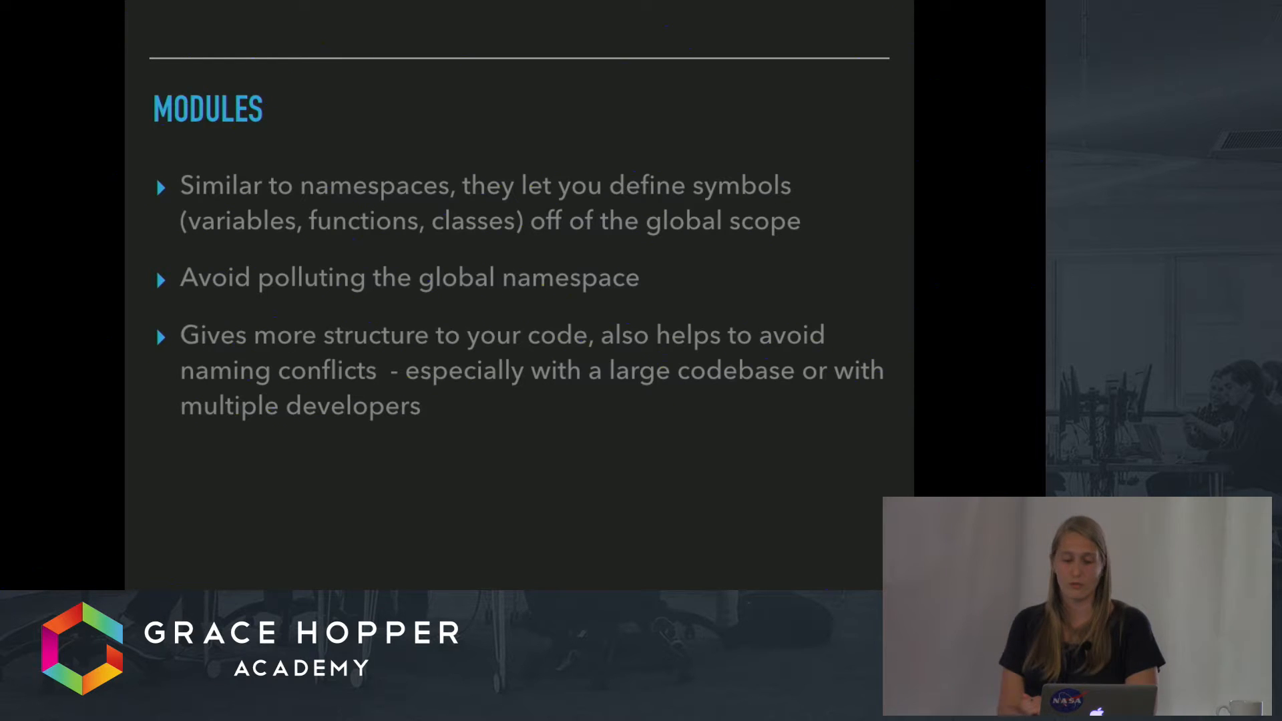
{"action": "key", "text": "Right"}
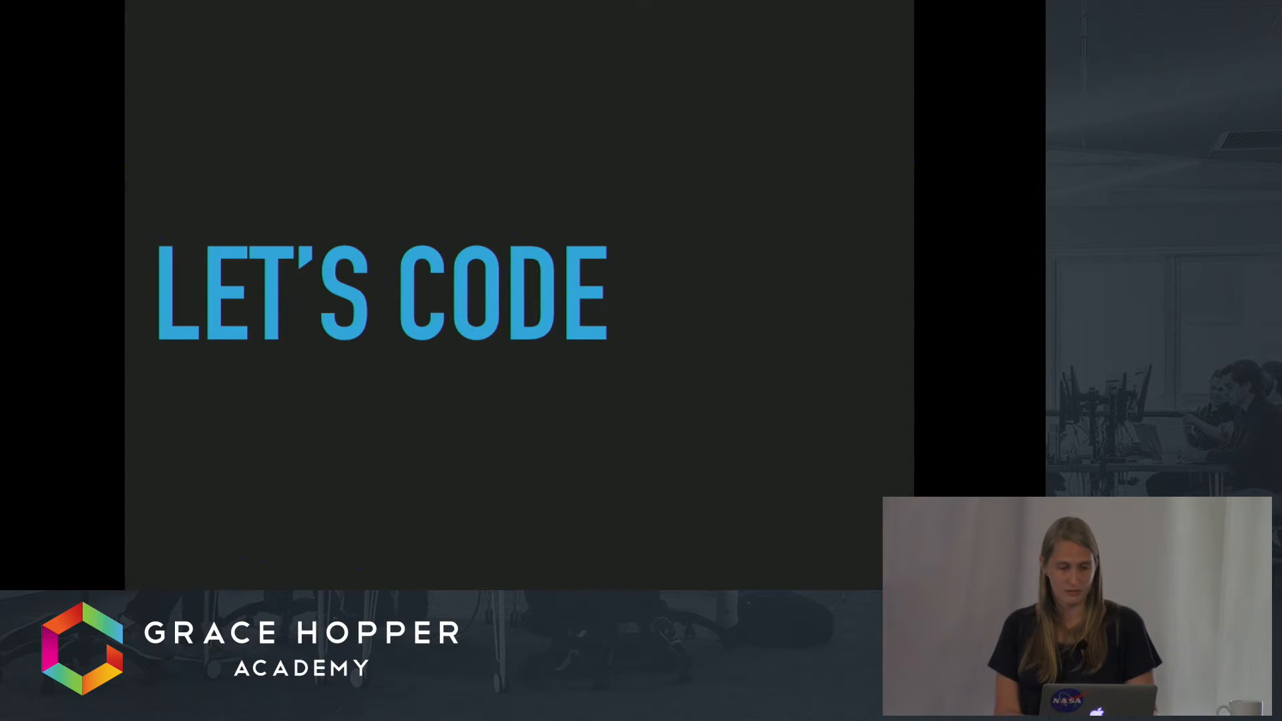
Step: Leave the slideshow, bring VS Code with types.js to the front, then show the examples_completed Finder window
{"action": "key", "text": "Escape"}
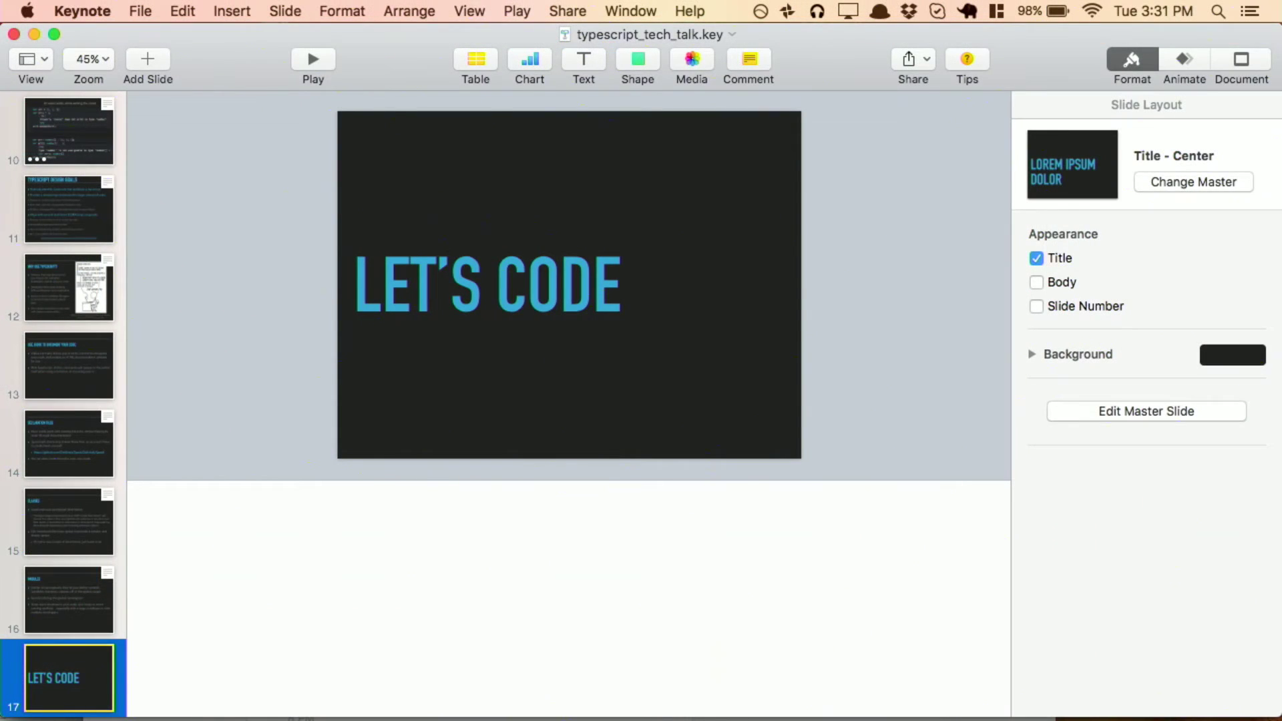
{"action": "key", "text": "super+Tab"}
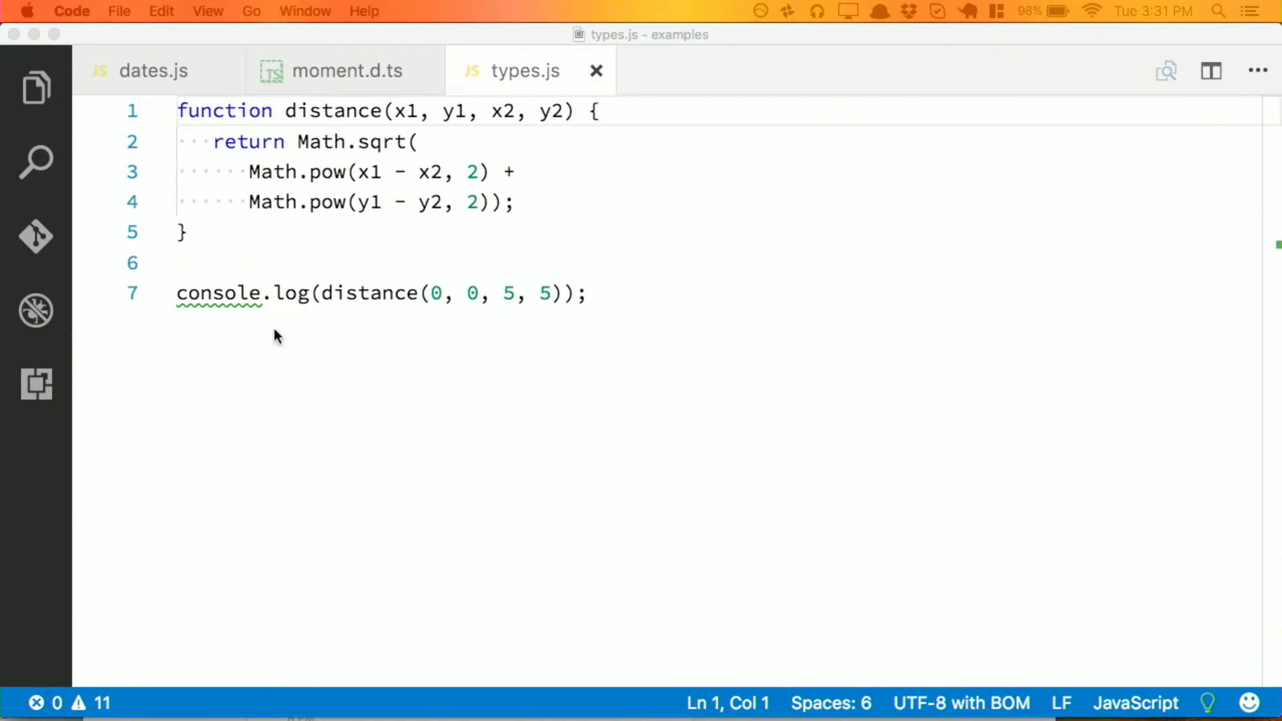
{"action": "left_click", "coordinate": [701, 38]}
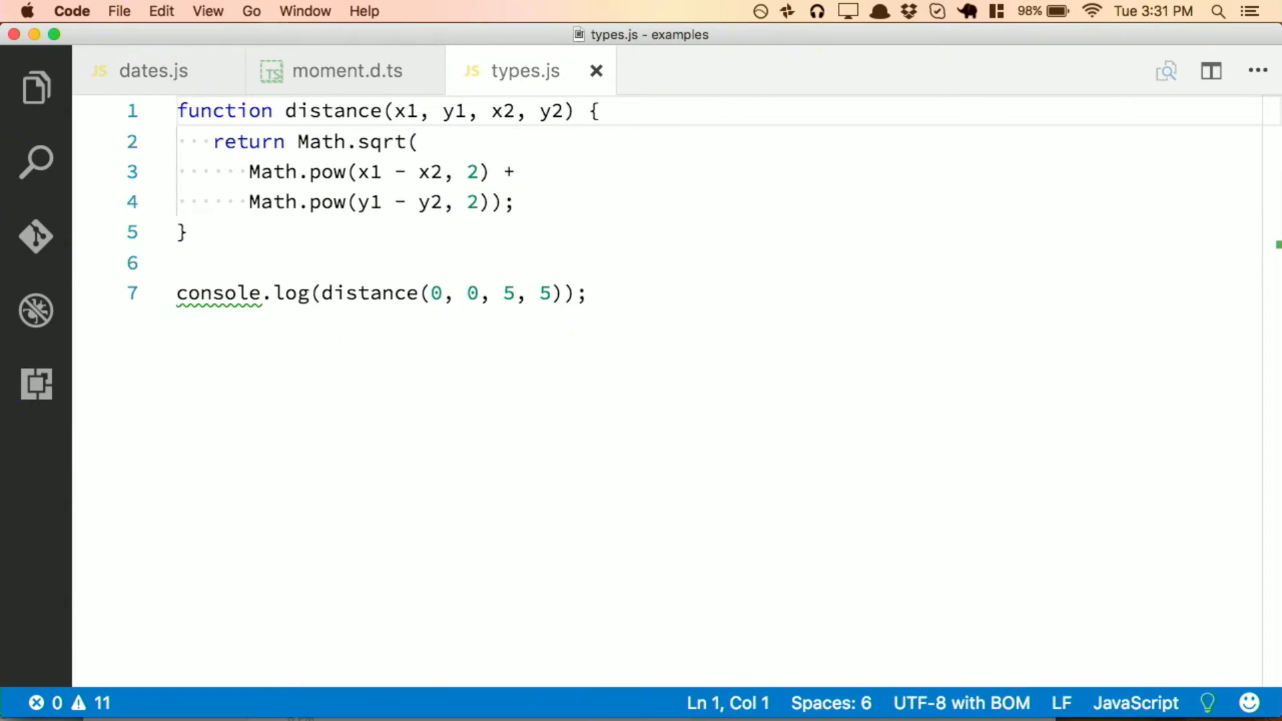
{"action": "key", "text": "super+Tab"}
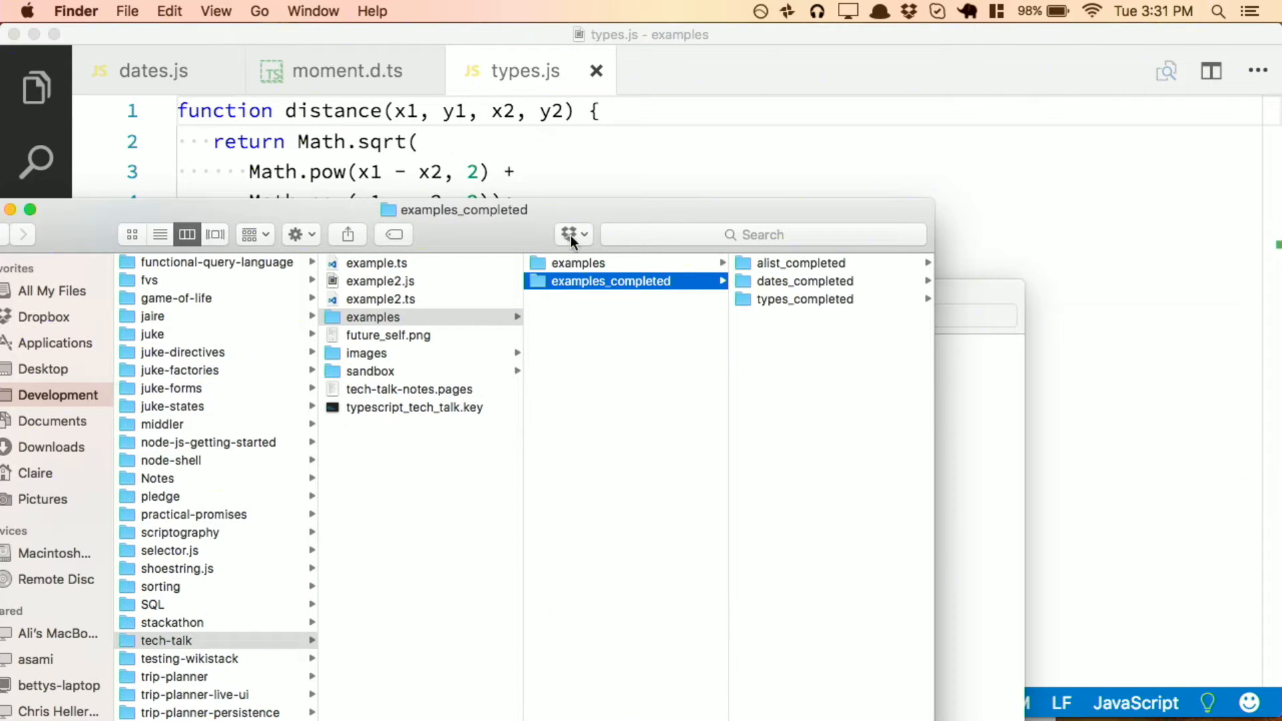
Step: Open the types example folder, check the console logs 7.0710678118654755, and return to types.js
{"action": "key", "text": "Up"}
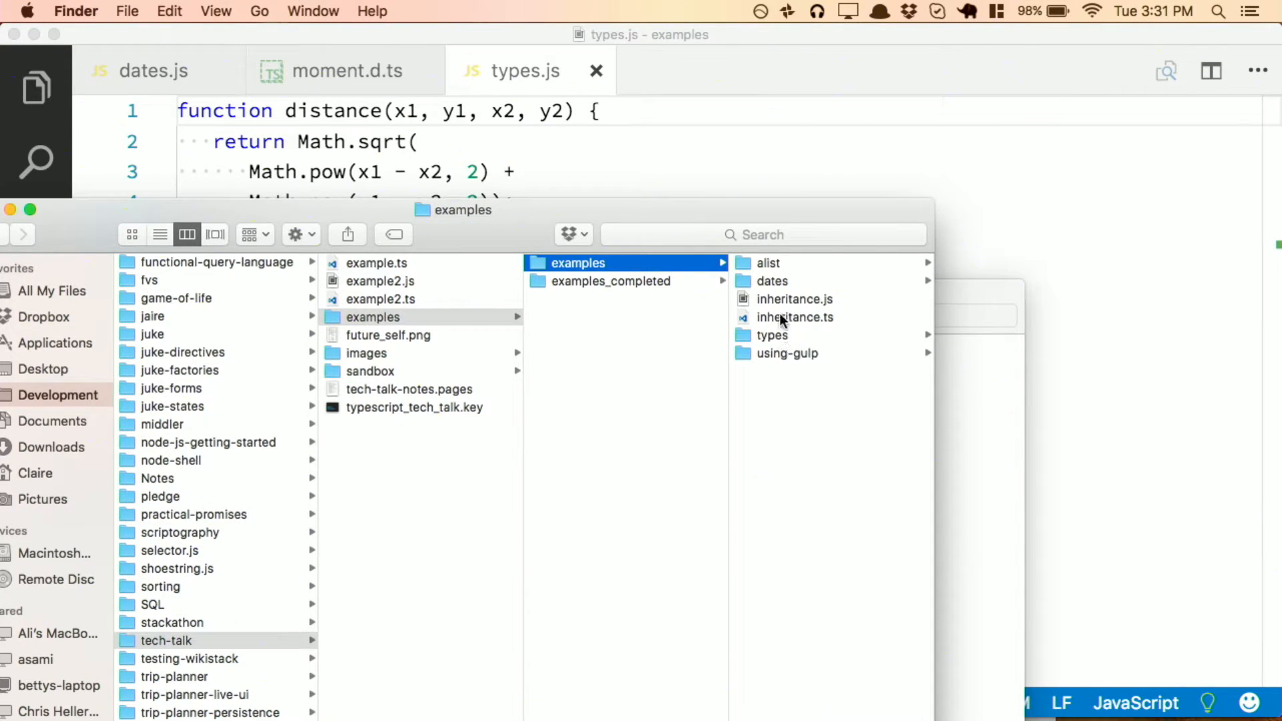
{"action": "left_click", "coordinate": [771, 335]}
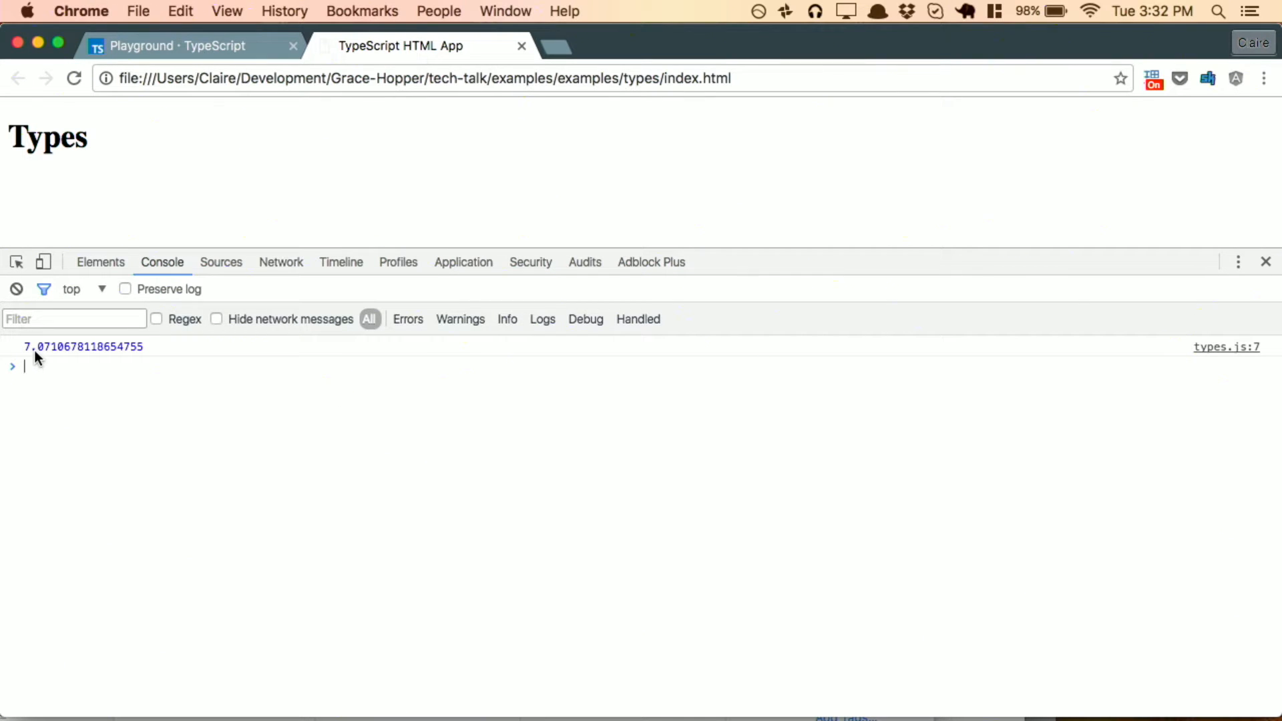
{"action": "key", "text": "super+Tab"}
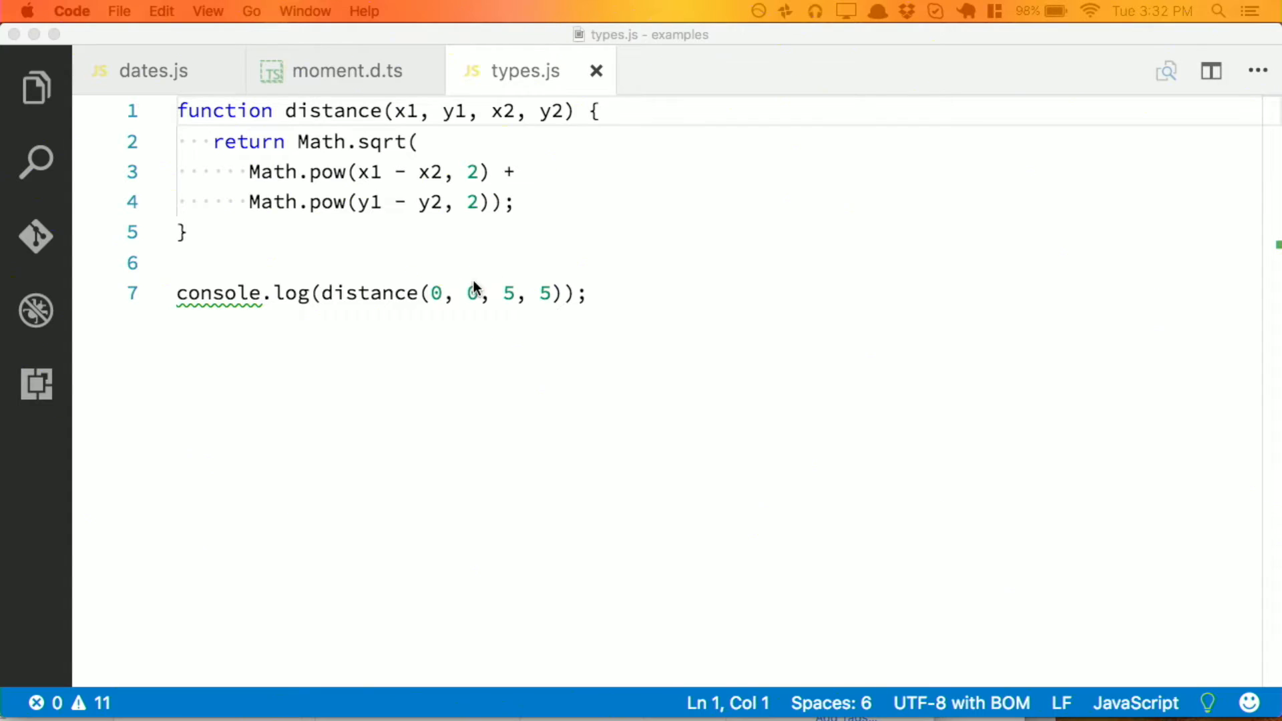
Step: Rename types.js to types.ts from the Explorer so the distance example becomes TypeScript
{"action": "key", "text": "super+Tab"}
{"action": "key", "text": "super+Tab"}
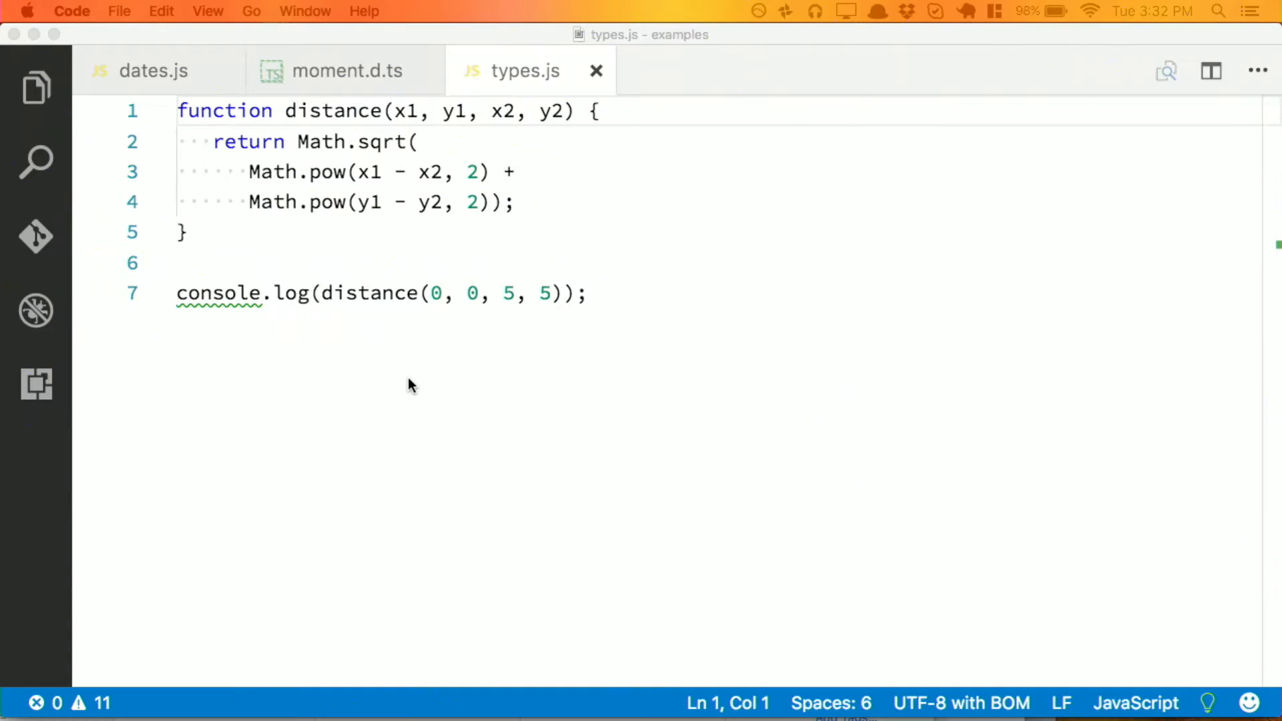
{"action": "left_click", "coordinate": [36, 88]}
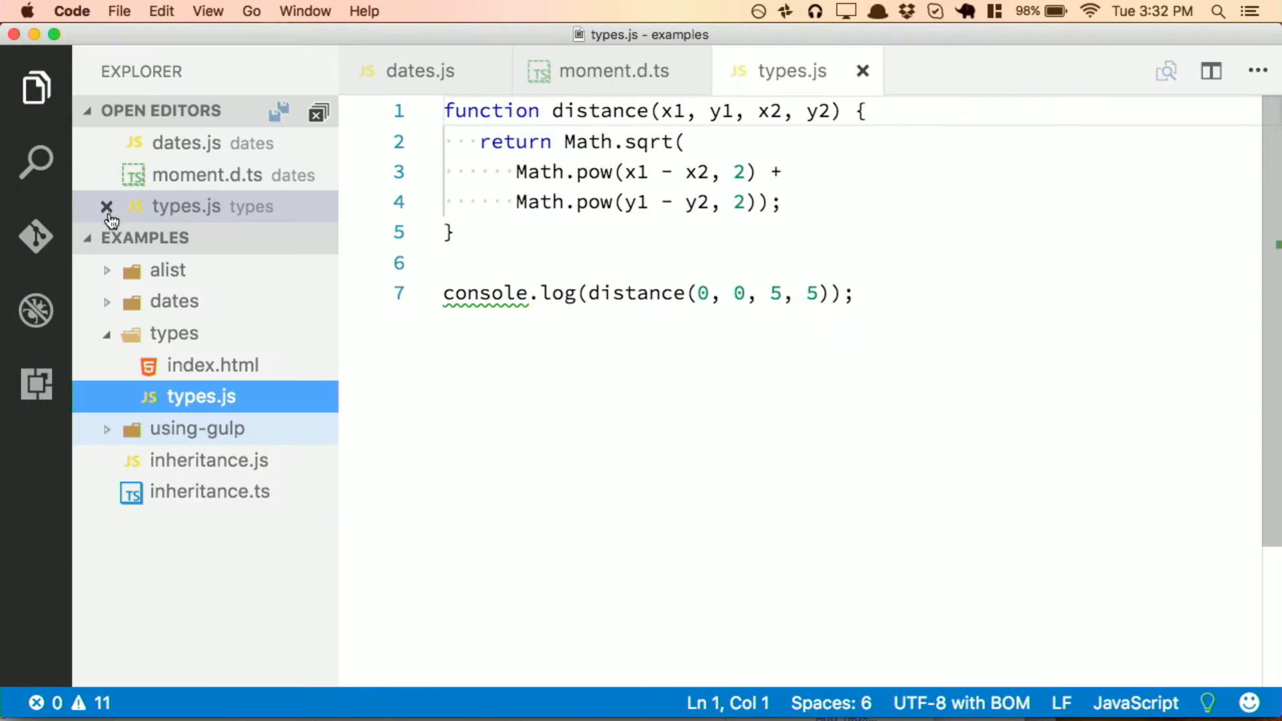
{"action": "right_click", "coordinate": [191, 401]}
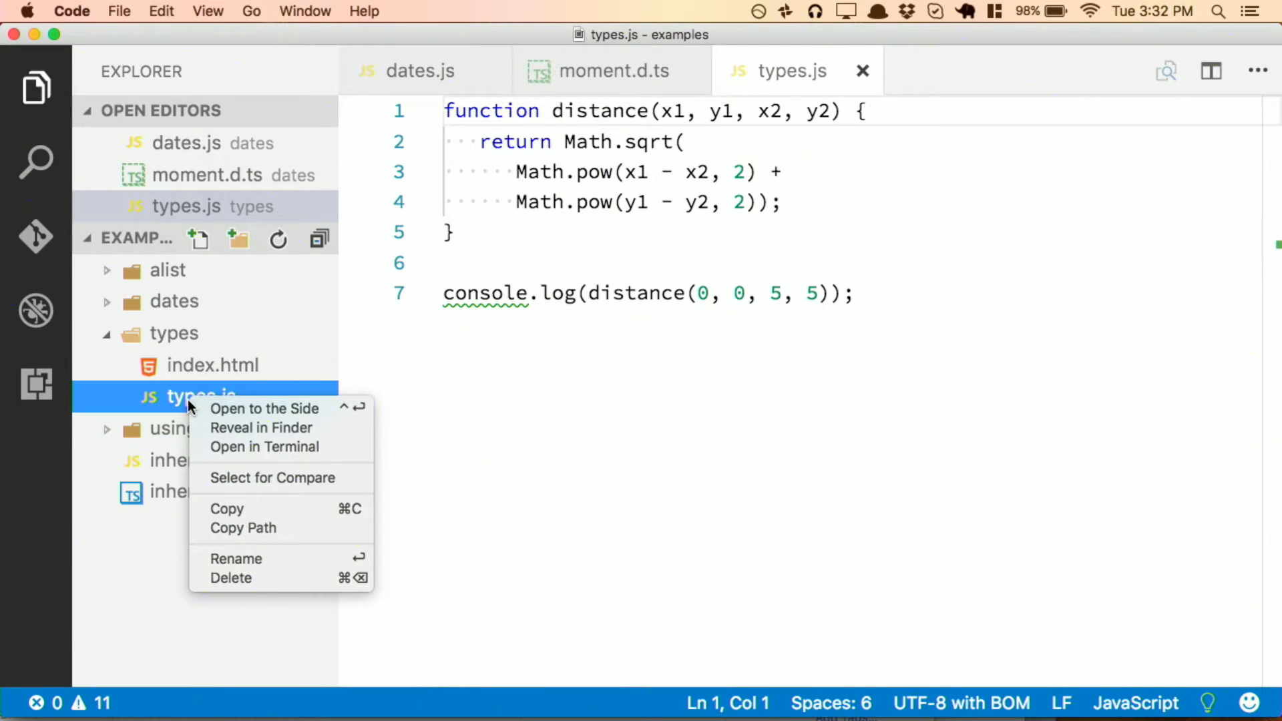
{"action": "left_click", "coordinate": [237, 558]}
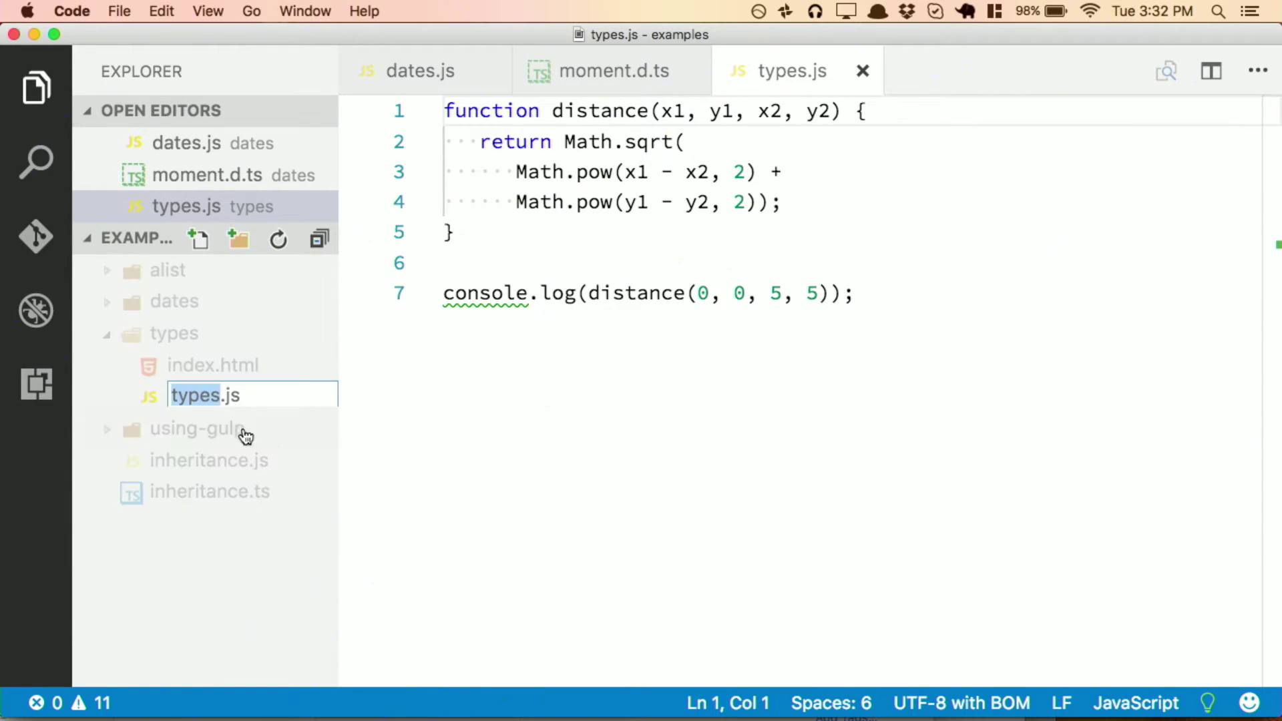
{"action": "left_click", "coordinate": [230, 395]}
{"action": "key", "text": "BackSpace"}
{"action": "type", "text": "t"}
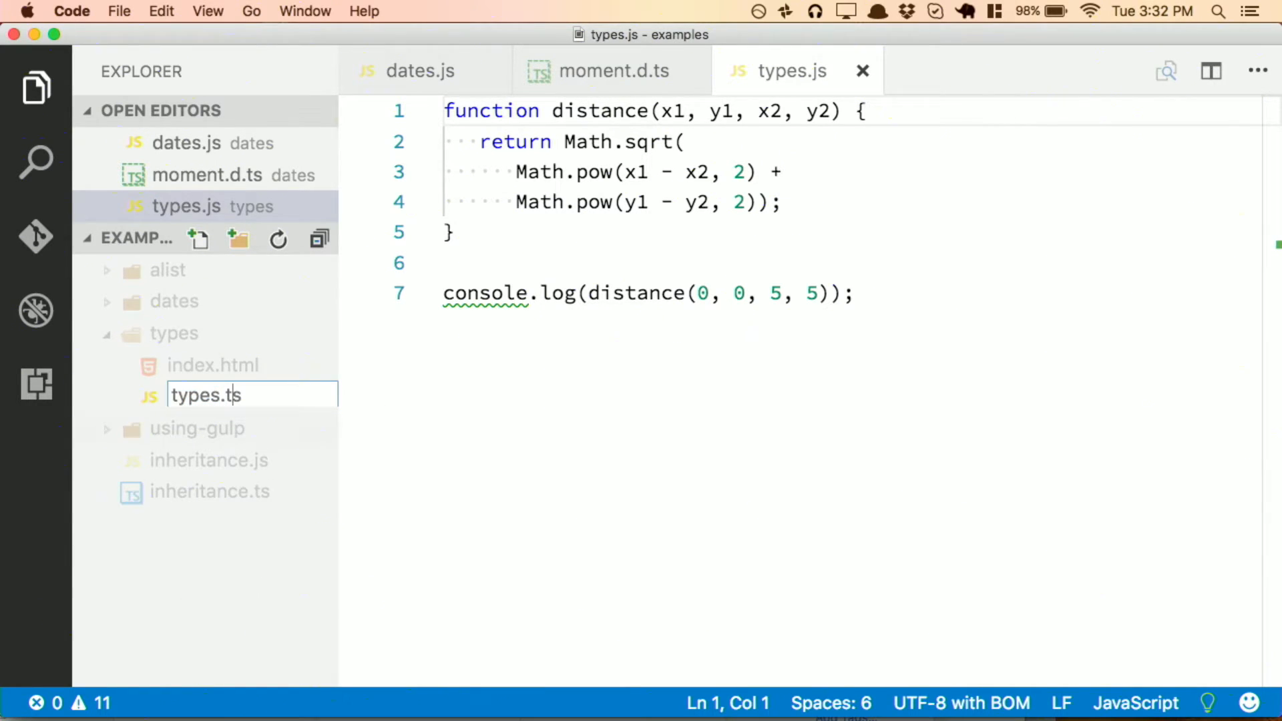
{"action": "key", "text": "Return"}
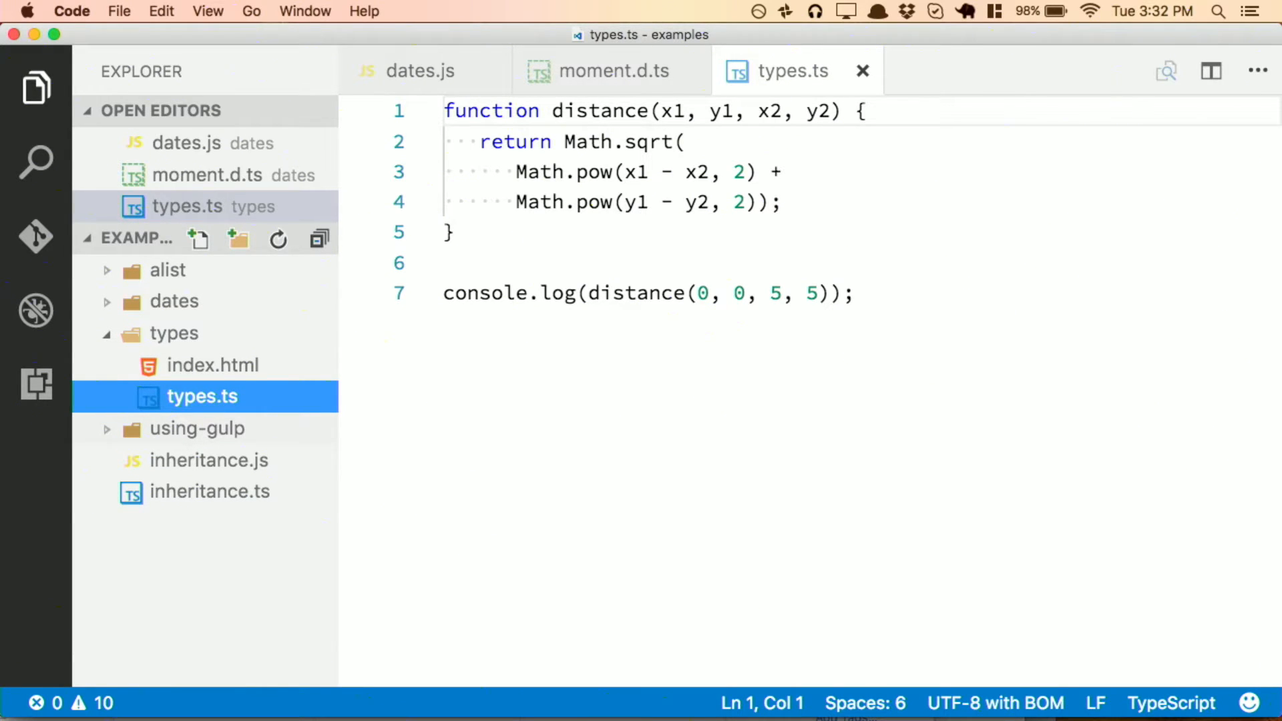
{"action": "left_click", "coordinate": [783, 293]}
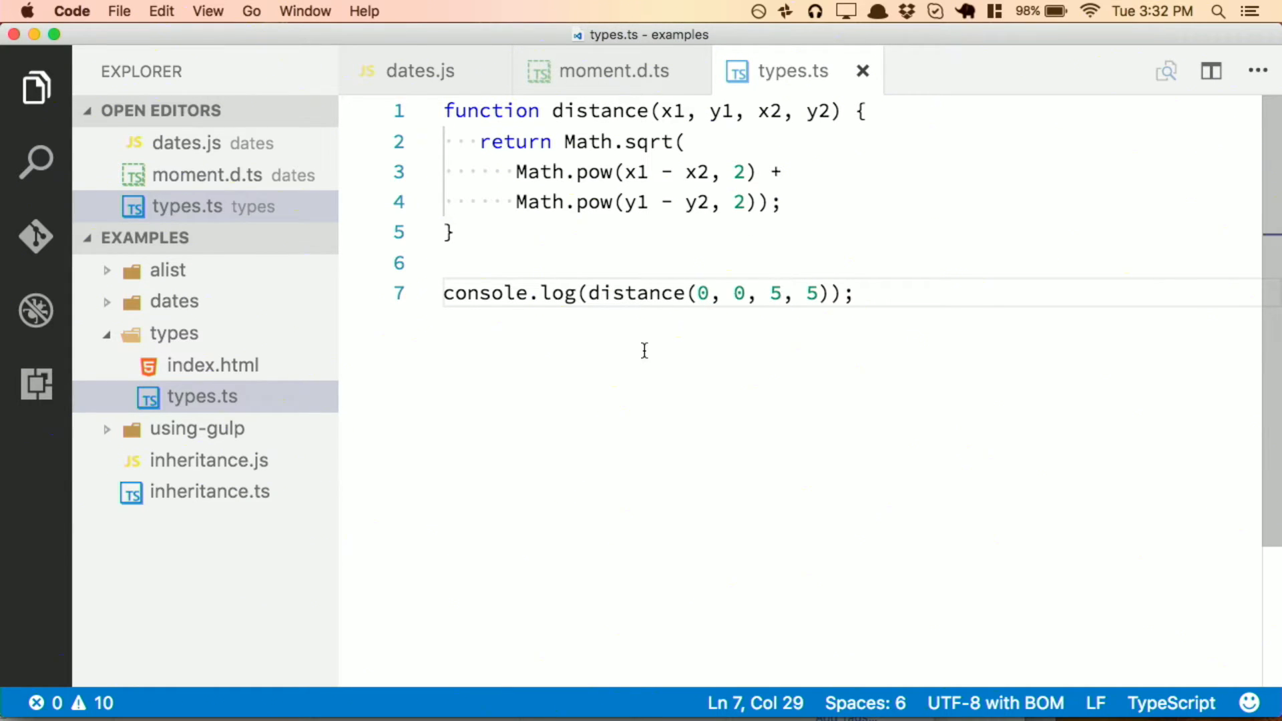
Step: Replace the first 0 argument of the distance call with the string "a"
{"action": "left_click", "coordinate": [708, 294]}
{"action": "key", "text": "BackSpace"}
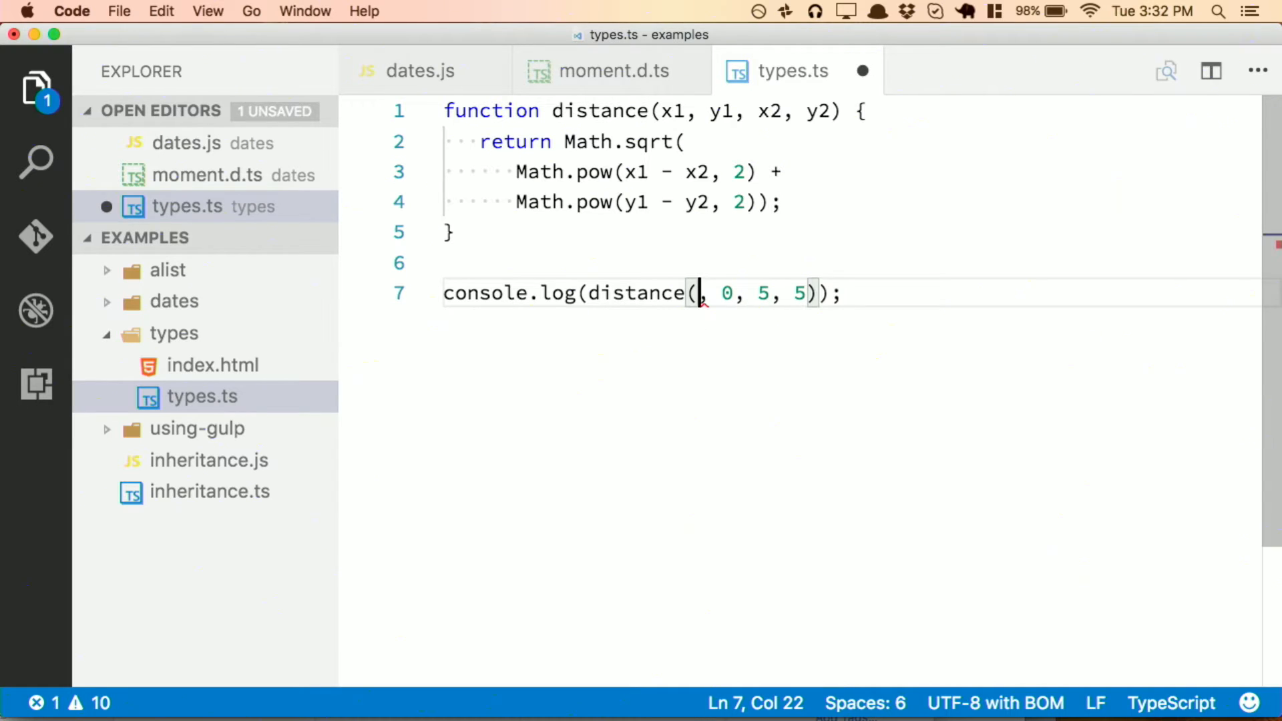
{"action": "type", "text": "\"a\""}
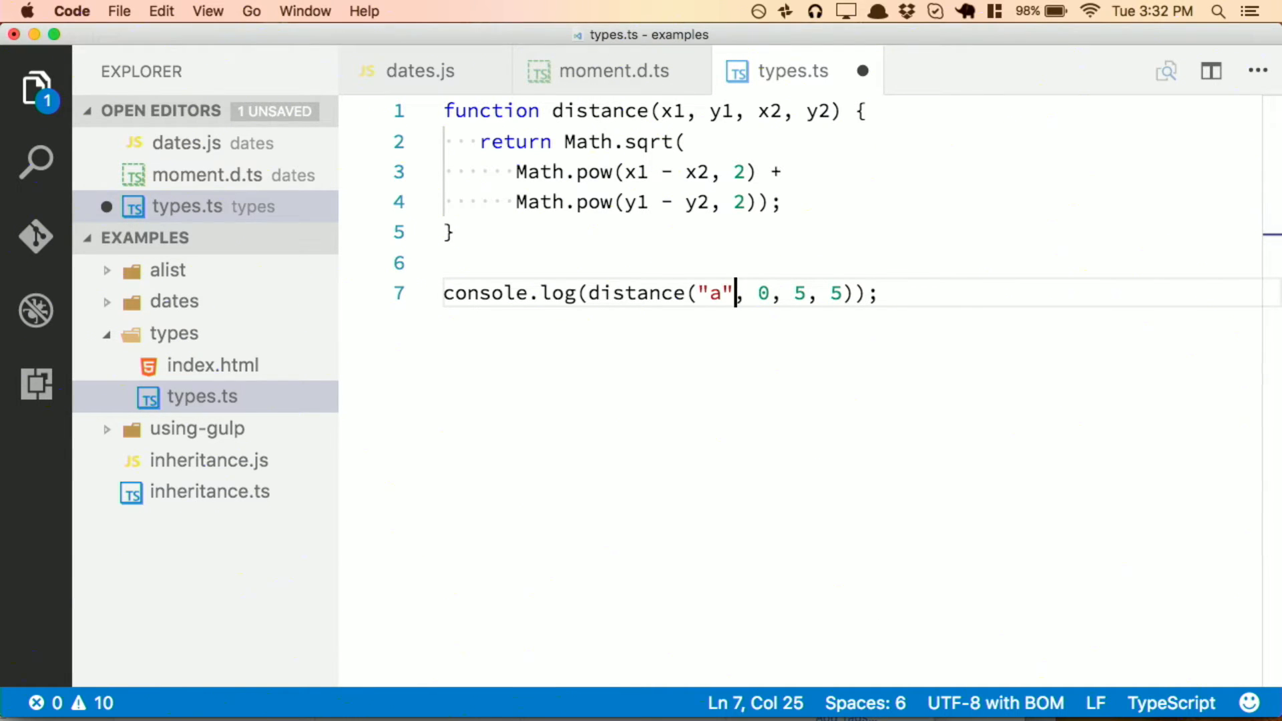
{"action": "key", "text": "super+Tab"}
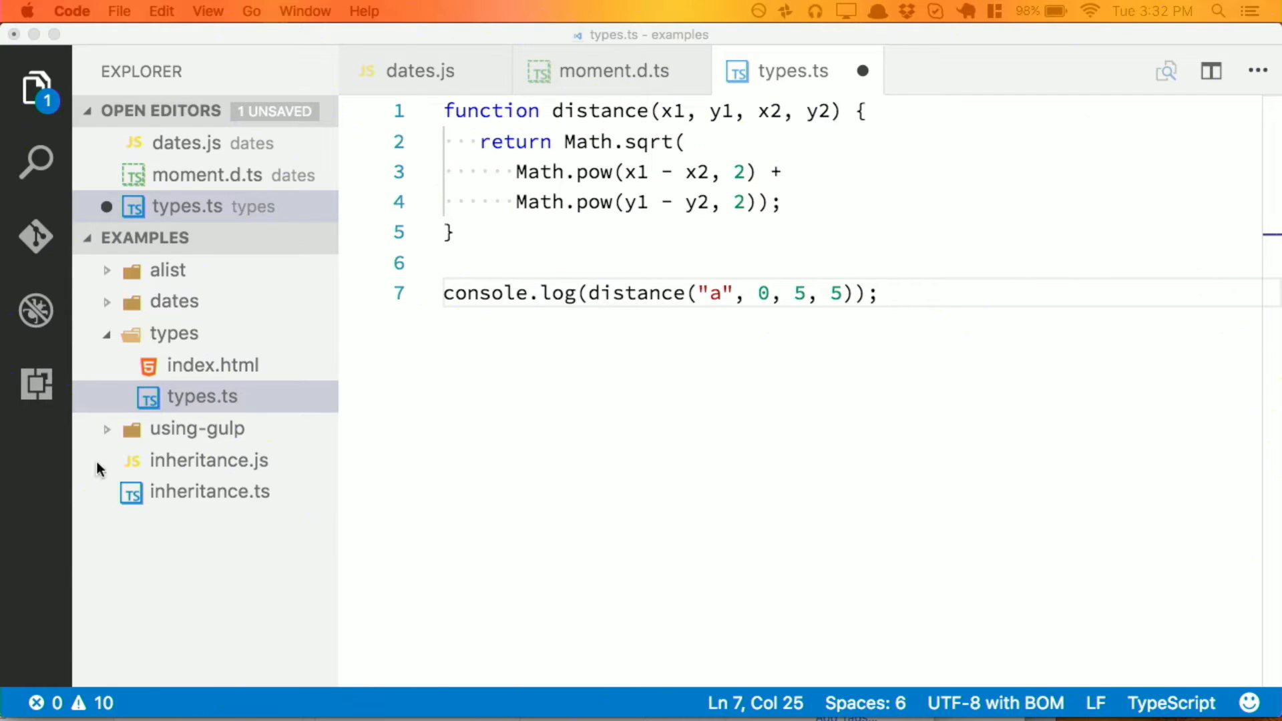
{"action": "key", "text": "super+Tab"}
{"action": "left_click", "coordinate": [681, 111]}
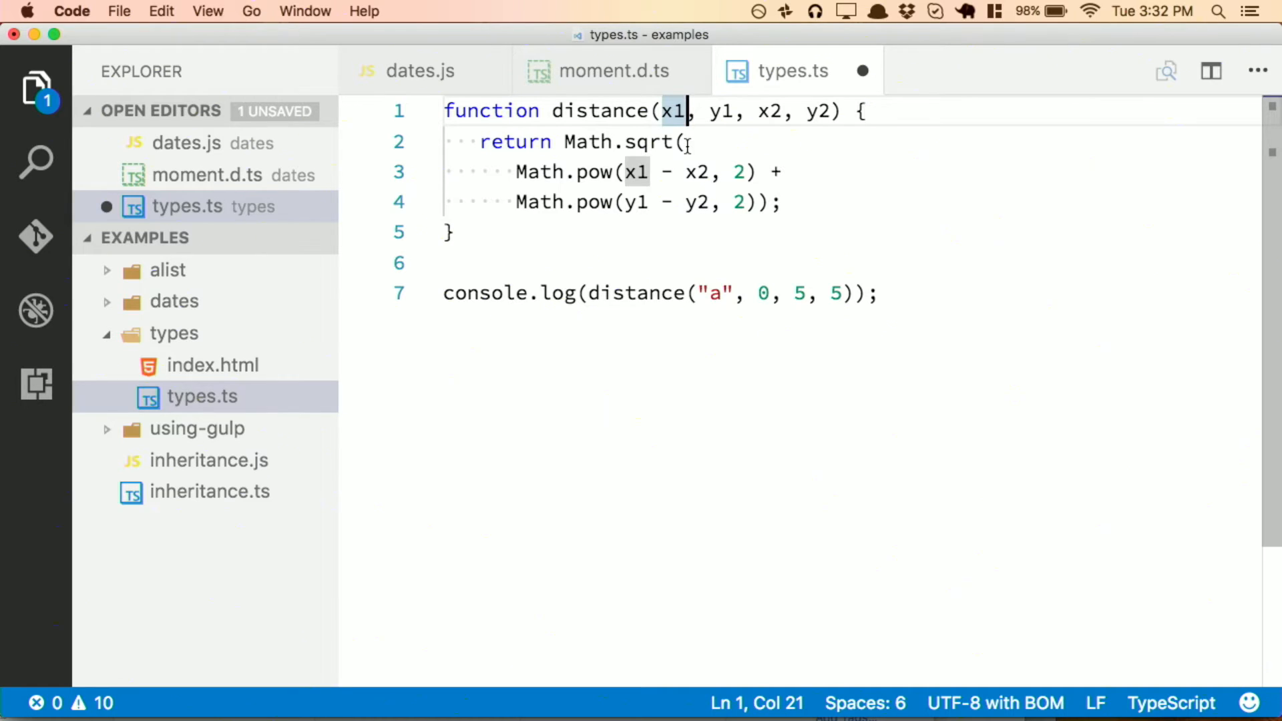
{"action": "type", "text": ": nu"}
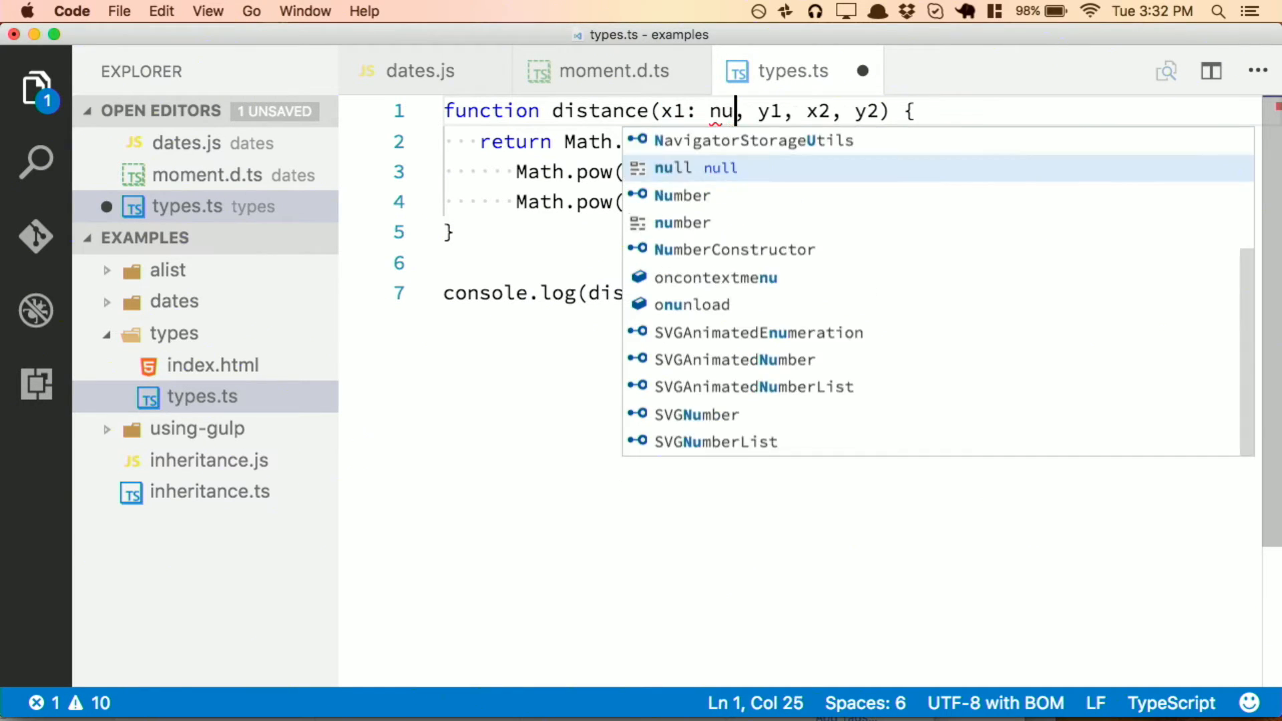
{"action": "type", "text": "mber"}
Step: Annotate x1, y1, x2 and y2 as number so the "a" argument is flagged
{"action": "key", "text": "Right"}
{"action": "key", "text": "Right"}
{"action": "key", "text": "Right"}
{"action": "key", "text": "Right"}
{"action": "key", "text": "super+d"}
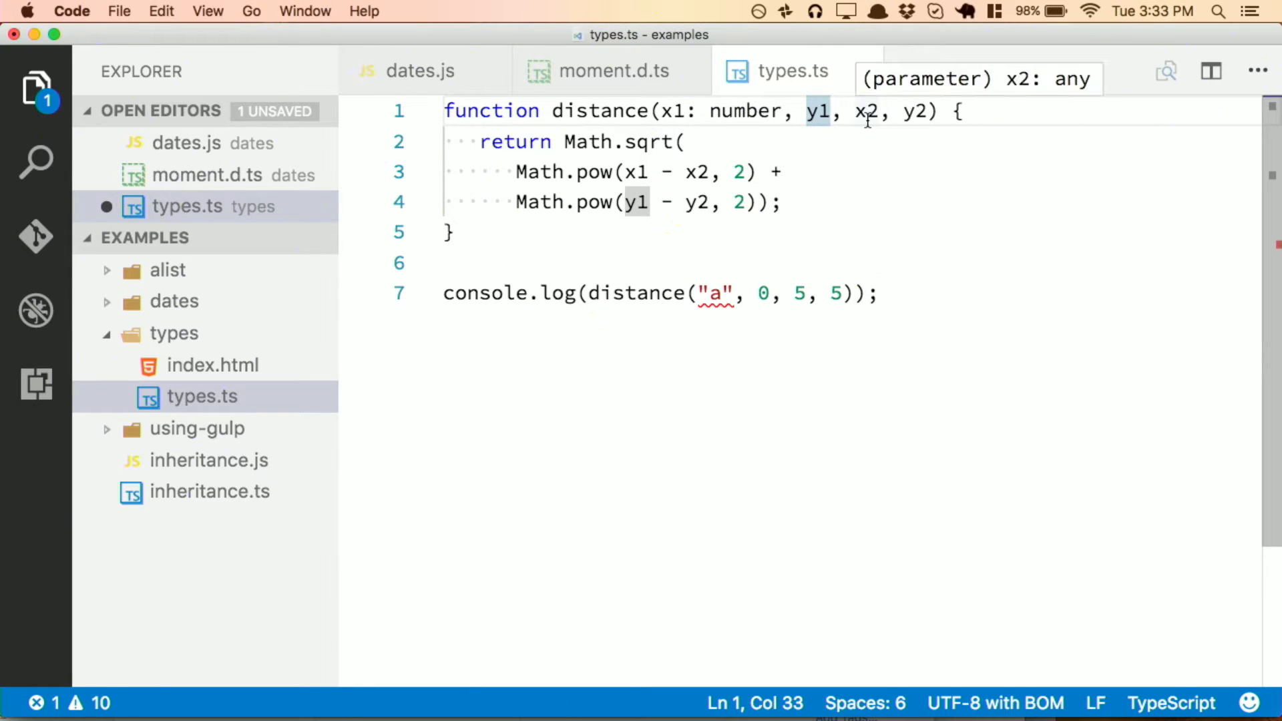
{"action": "type", "text": ": number"}
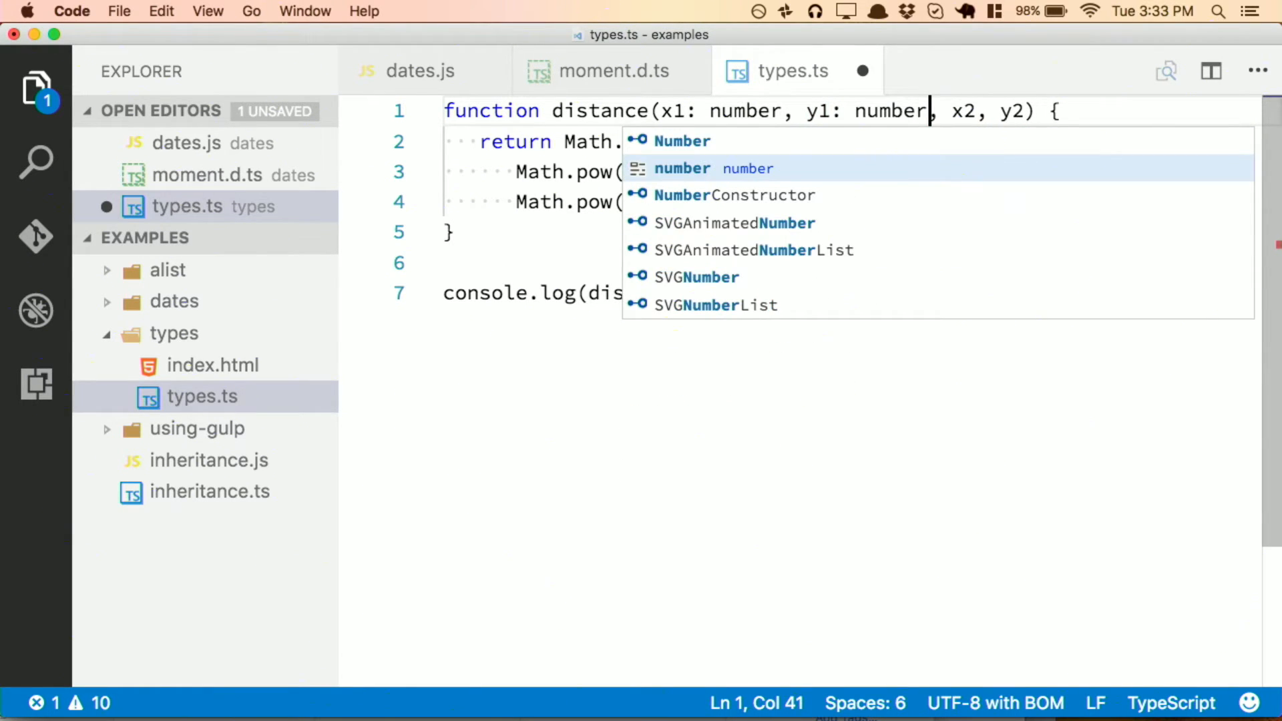
{"action": "key", "text": "Escape"}
{"action": "key", "text": "Right"}
{"action": "key", "text": "Right"}
{"action": "key", "text": "Right"}
{"action": "type", "text": ": num"}
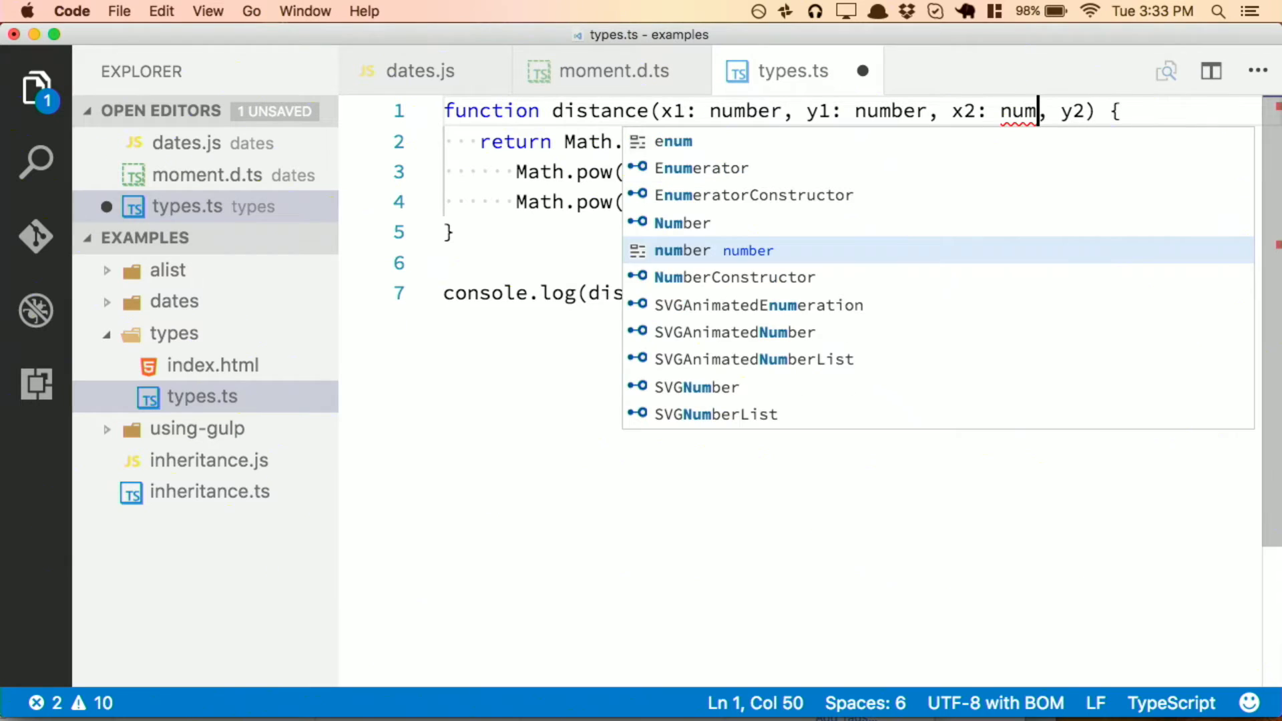
{"action": "type", "text": "e"}
{"action": "key", "text": "BackSpace"}
{"action": "type", "text": "ber"}
{"action": "key", "text": "Escape"}
{"action": "key", "text": "Right"}
{"action": "key", "text": "Right"}
{"action": "key", "text": "Right"}
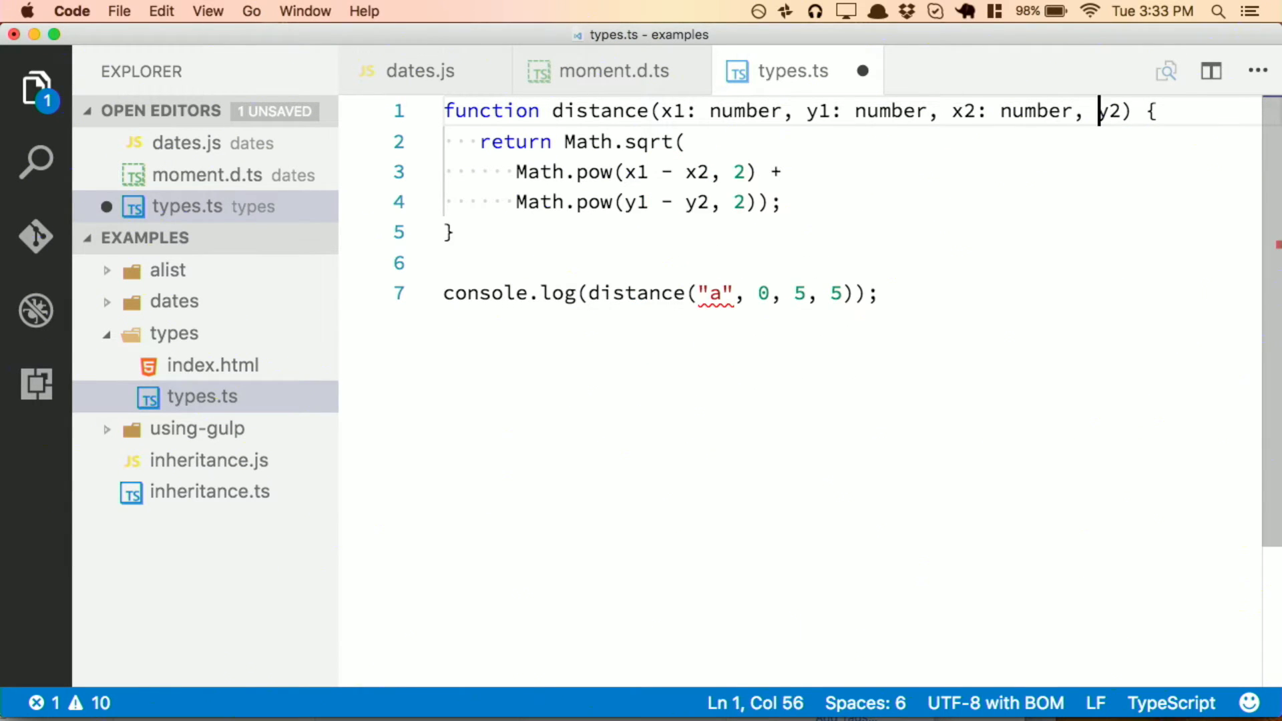
{"action": "key", "text": "Right"}
{"action": "type", "text": ": numb"}
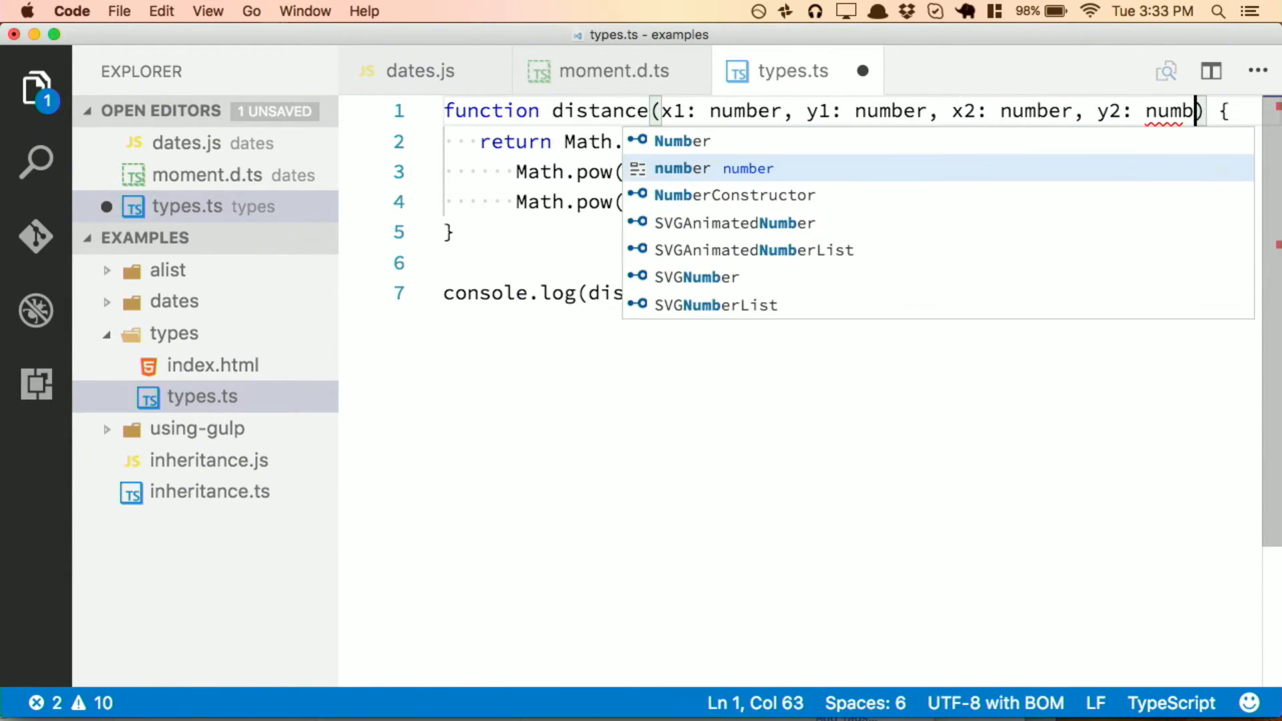
{"action": "type", "text": "er"}
{"action": "left_click", "coordinate": [584, 172]}
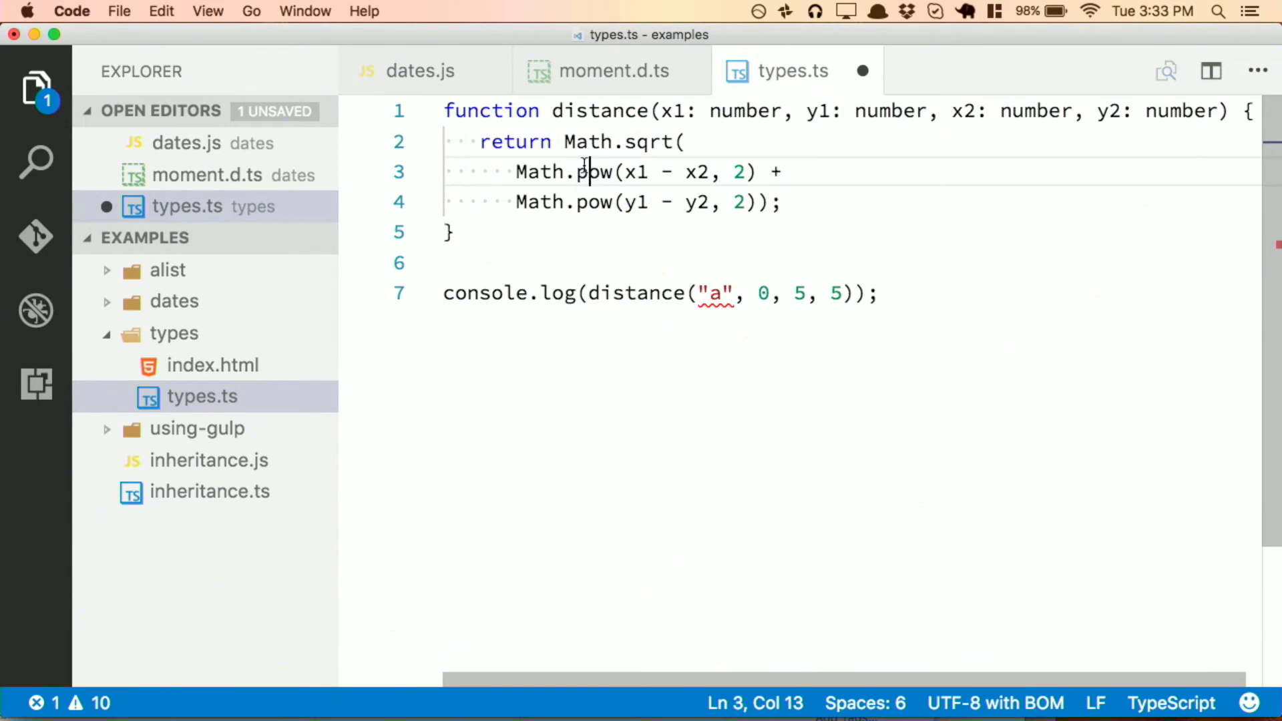
Step: Review the distance signature and error, save types.ts, and switch to the terminal
{"action": "left_click", "coordinate": [779, 203]}
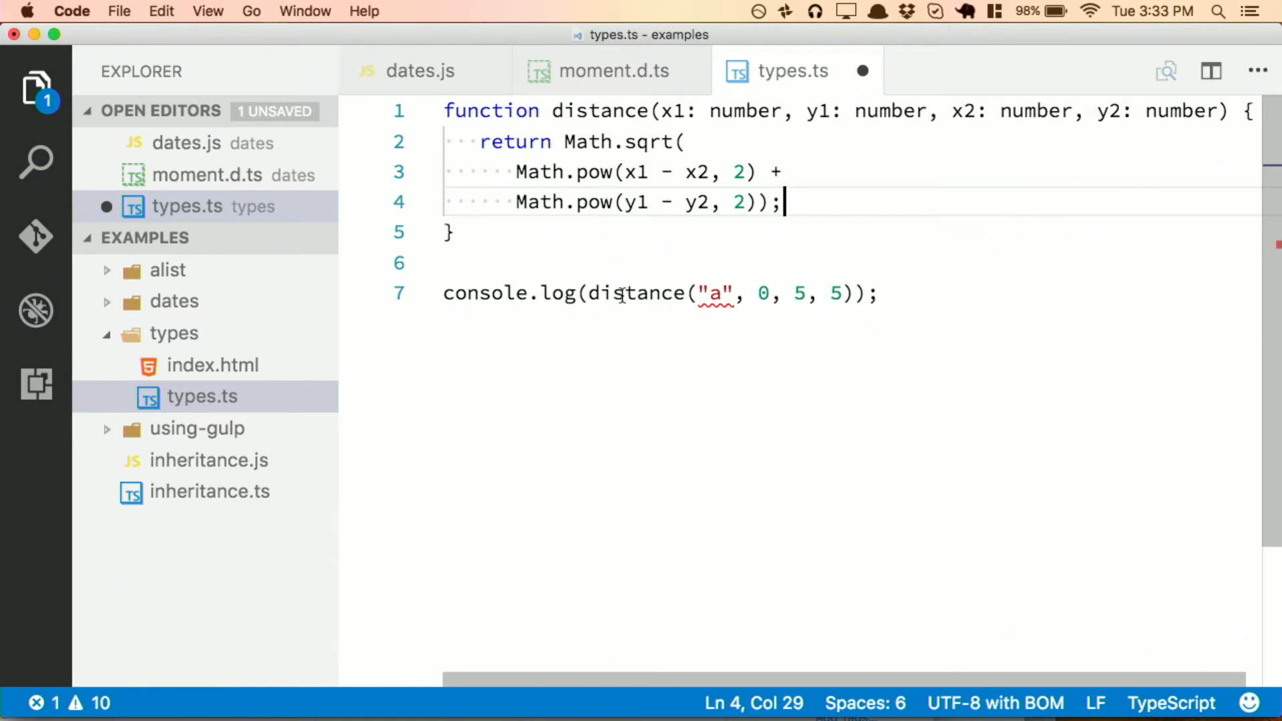
{"action": "mouse_move", "coordinate": [635, 294]}
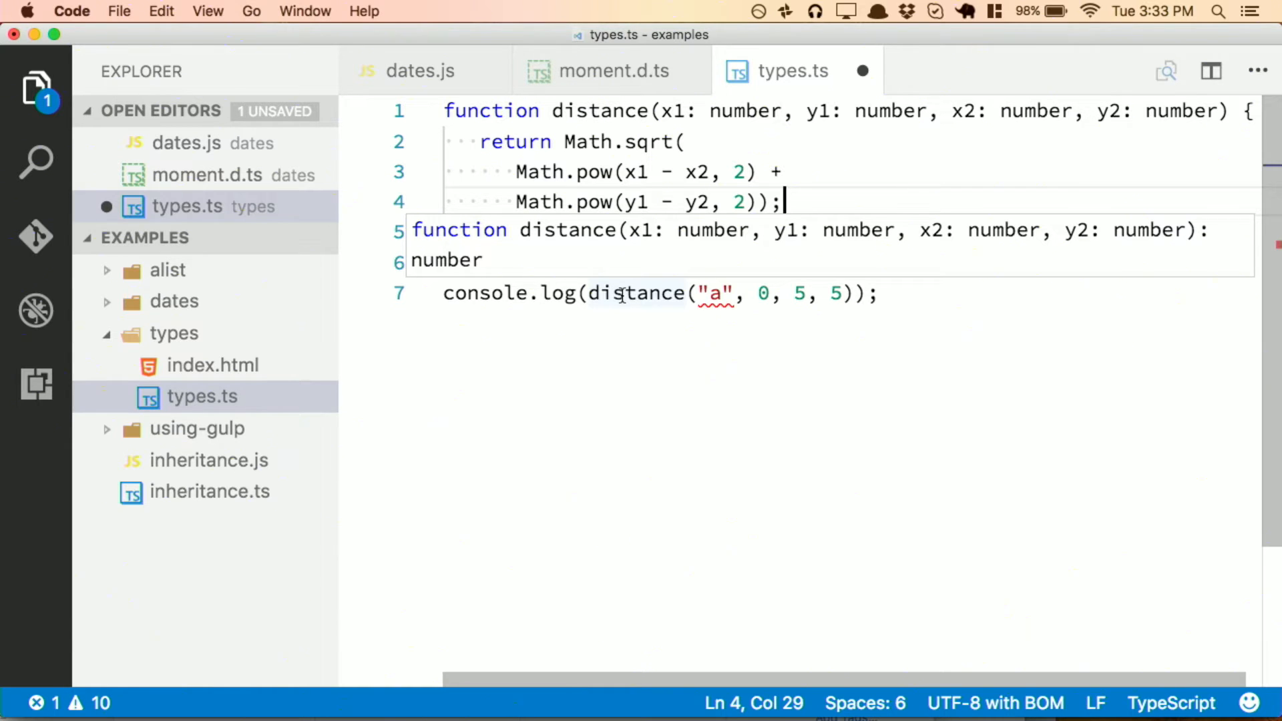
{"action": "left_click", "coordinate": [798, 319]}
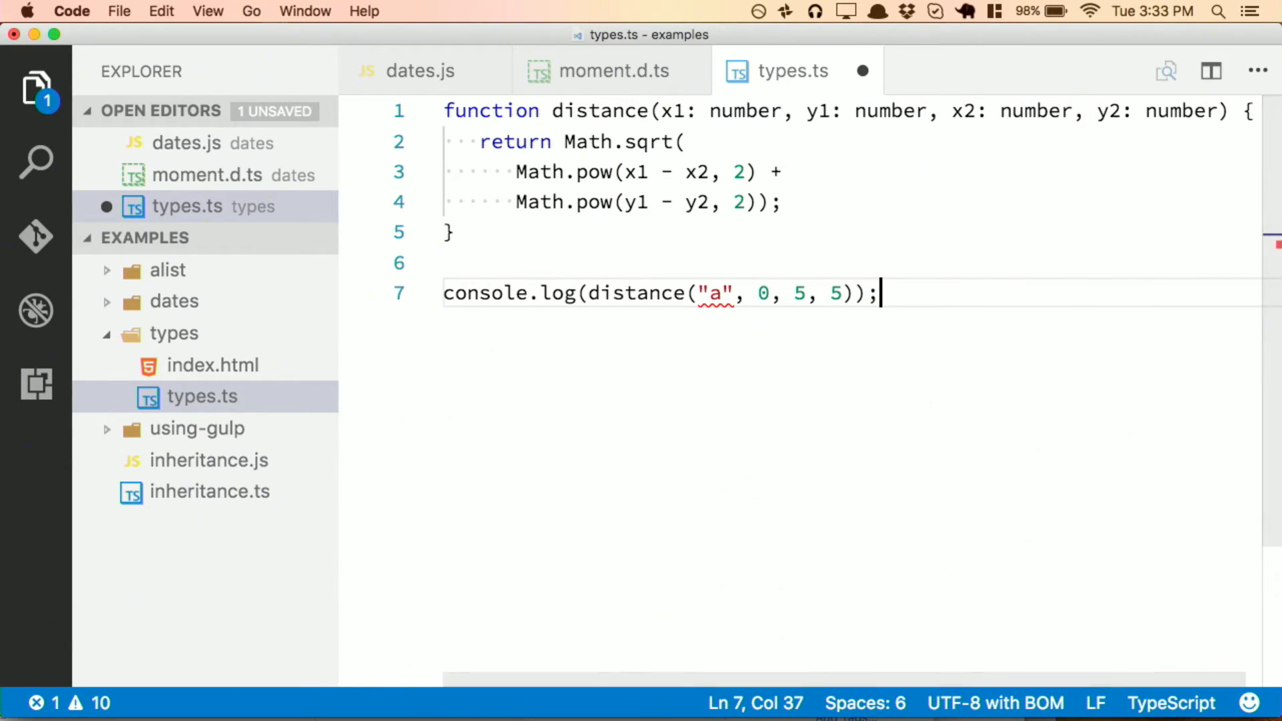
{"action": "key", "text": "super+Tab"}
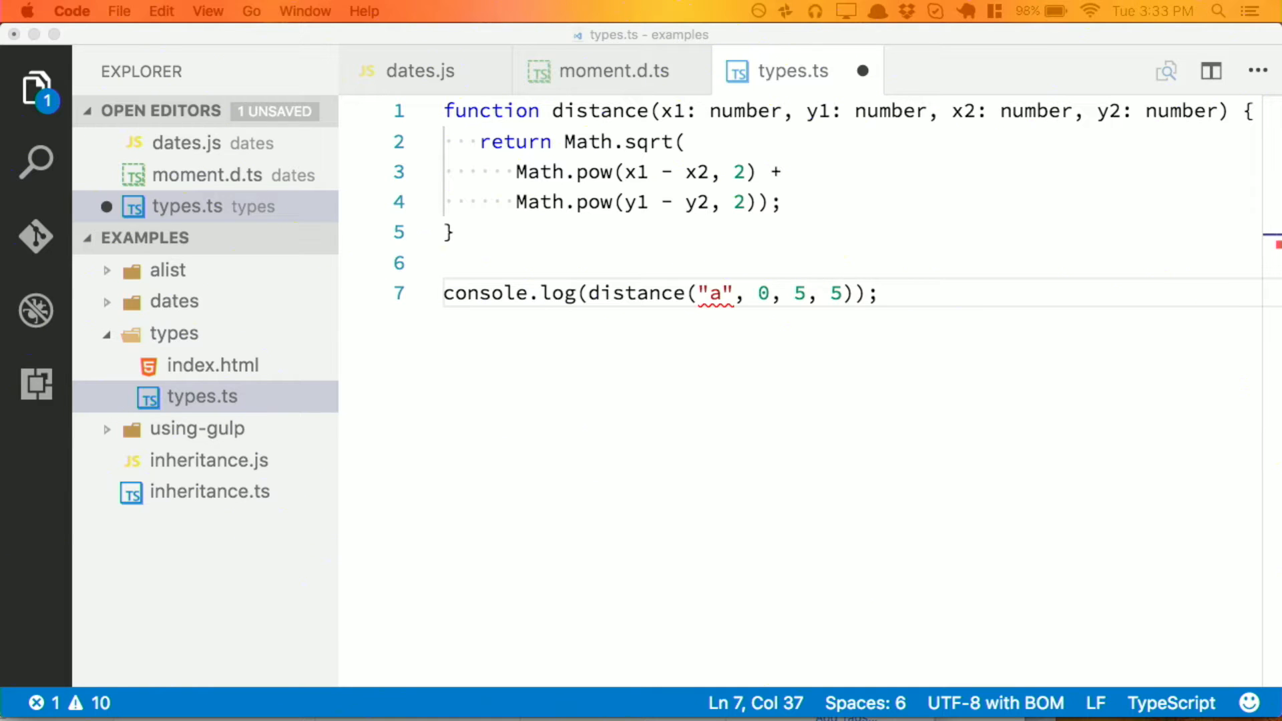
{"action": "mouse_move", "coordinate": [736, 171]}
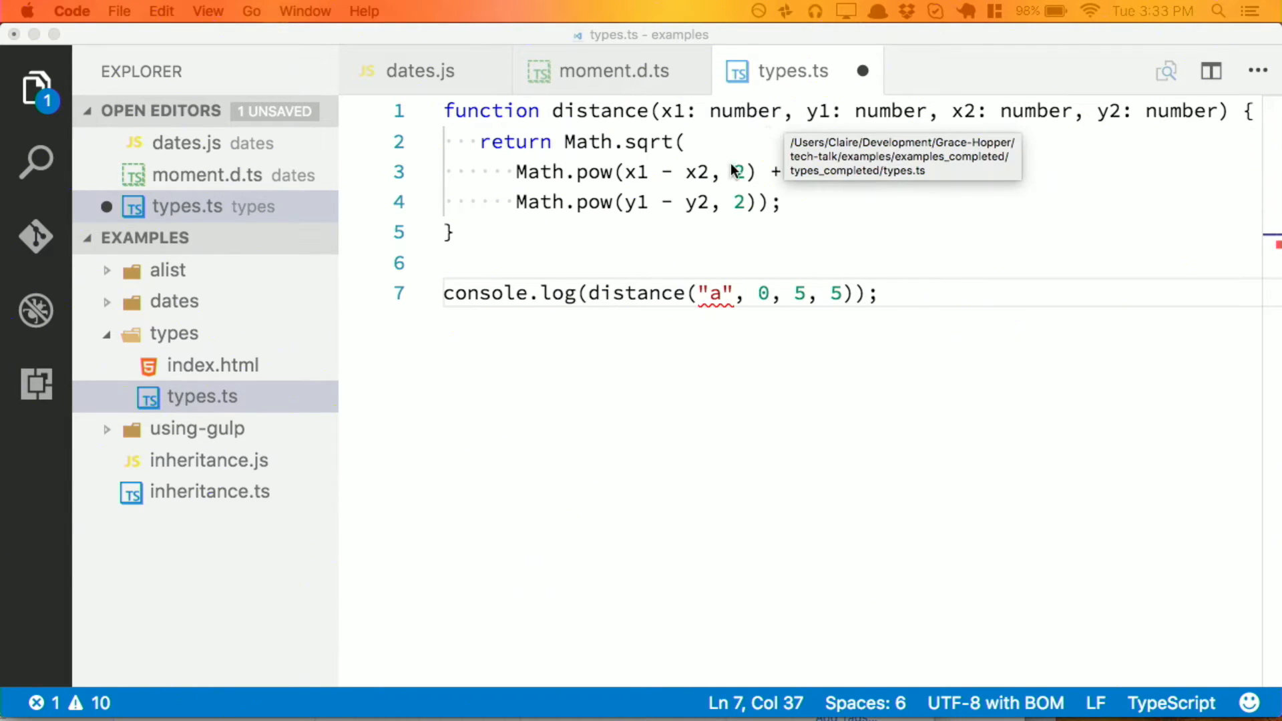
{"action": "key", "text": "super+Tab"}
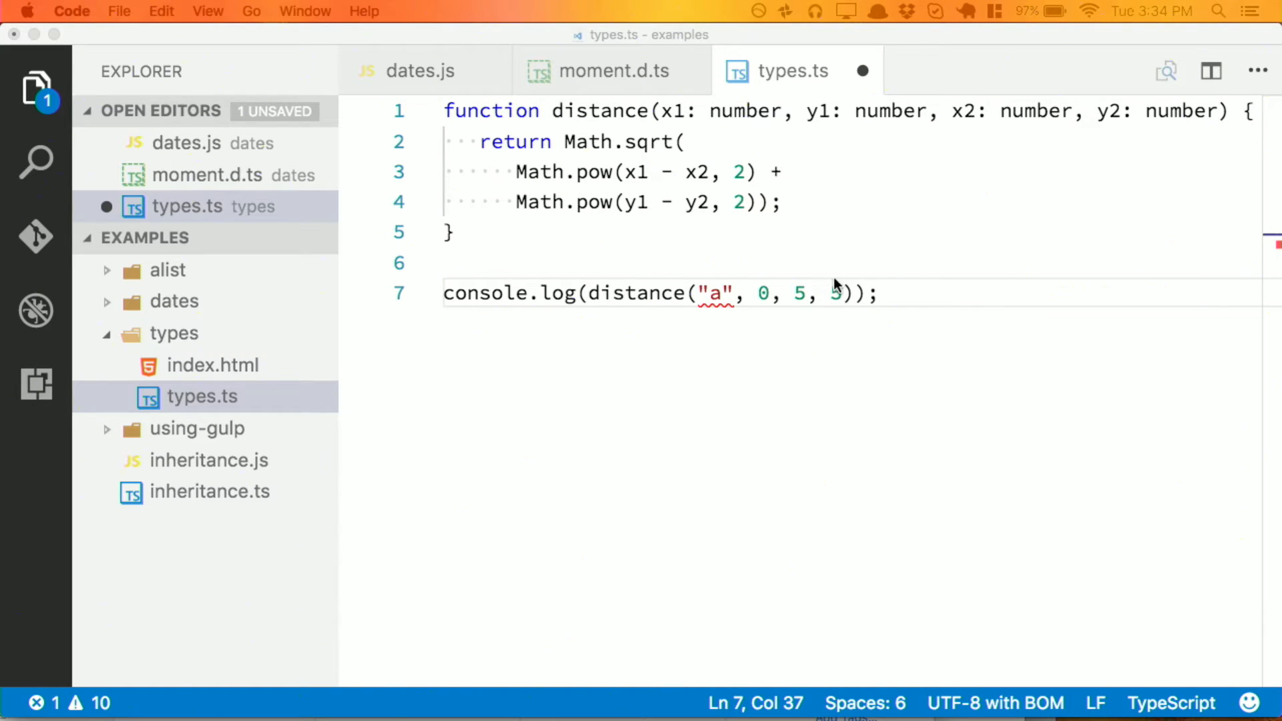
{"action": "key", "text": "super+Tab"}
{"action": "key", "text": "super+s"}
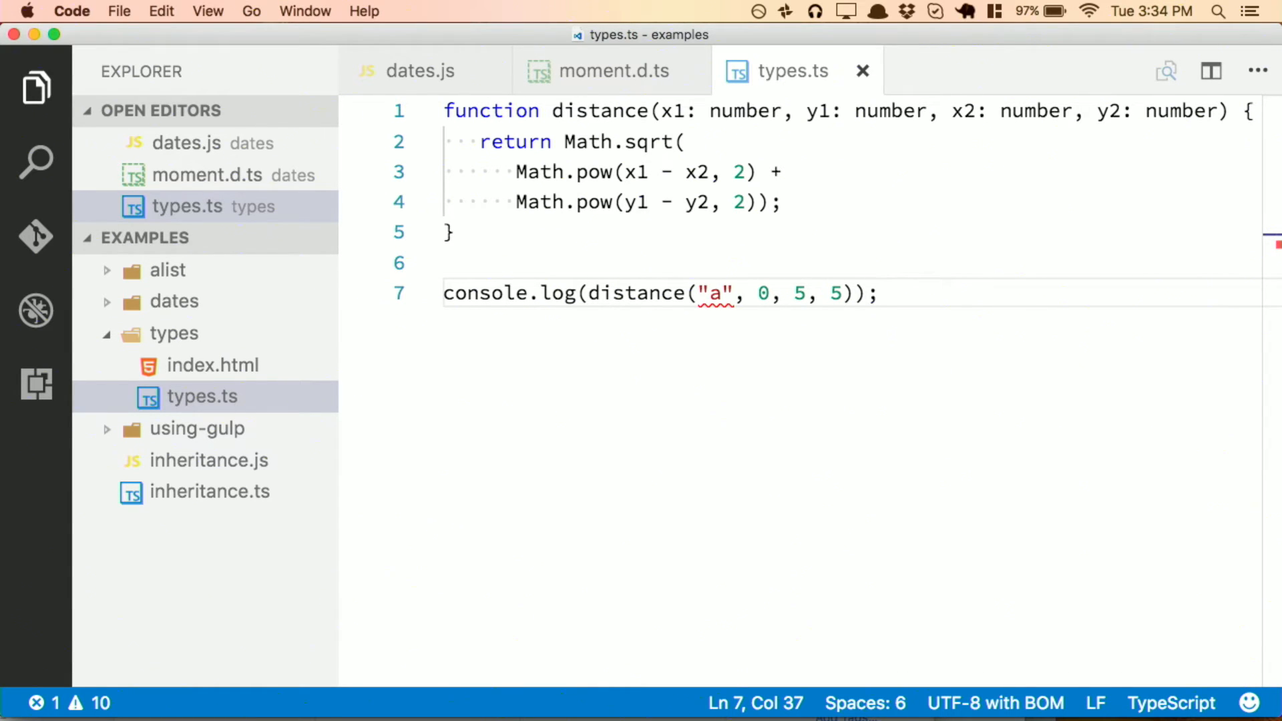
{"action": "key", "text": "super+Tab"}
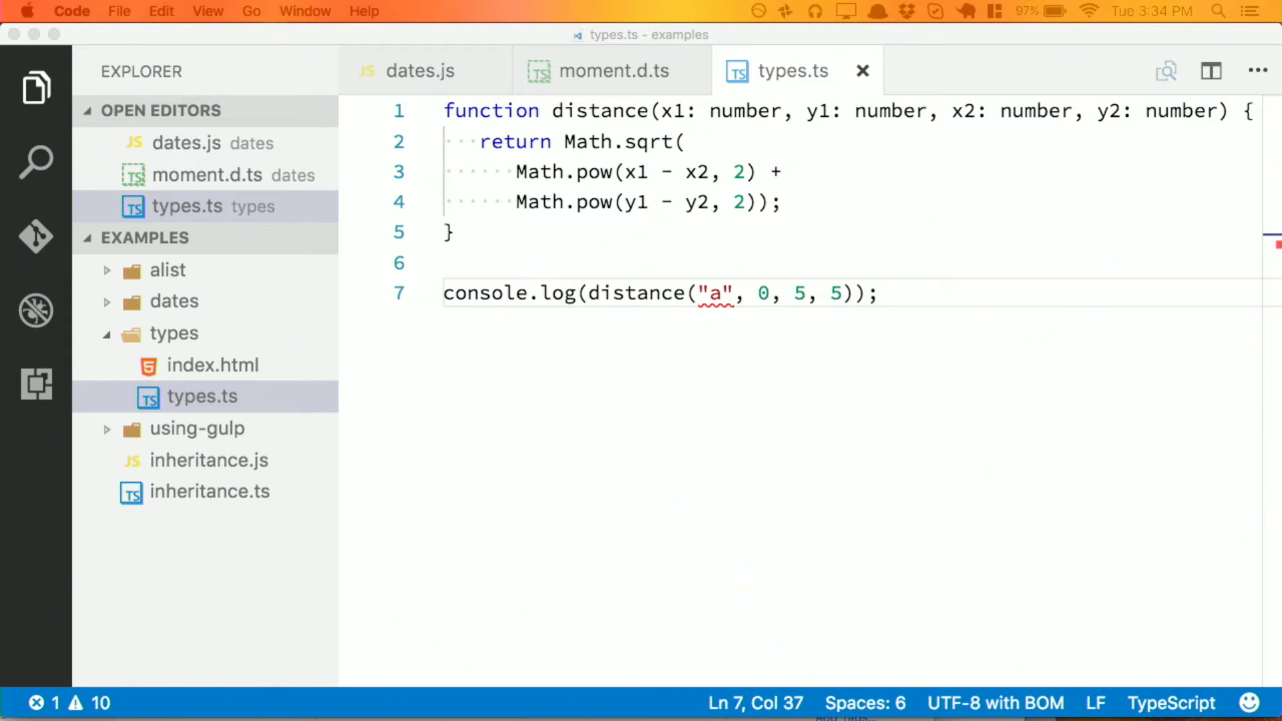
Step: In iTerm2 change into examples/types and run tsc types.ts, getting error TS2345 string vs number
{"action": "left_click_drag", "start_coordinate": [701, 545], "coordinate": [738, 100]}
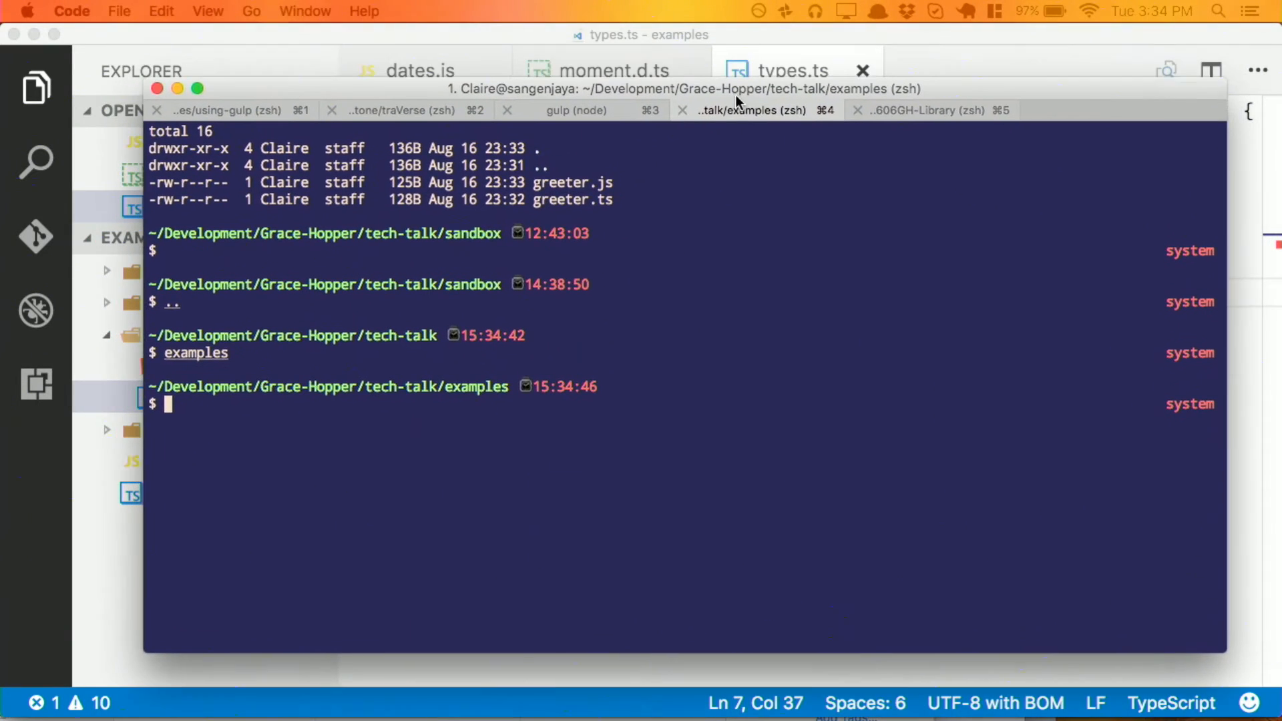
{"action": "left_click", "coordinate": [737, 100]}
{"action": "type", "text": "l"}
{"action": "key", "text": "Return"}
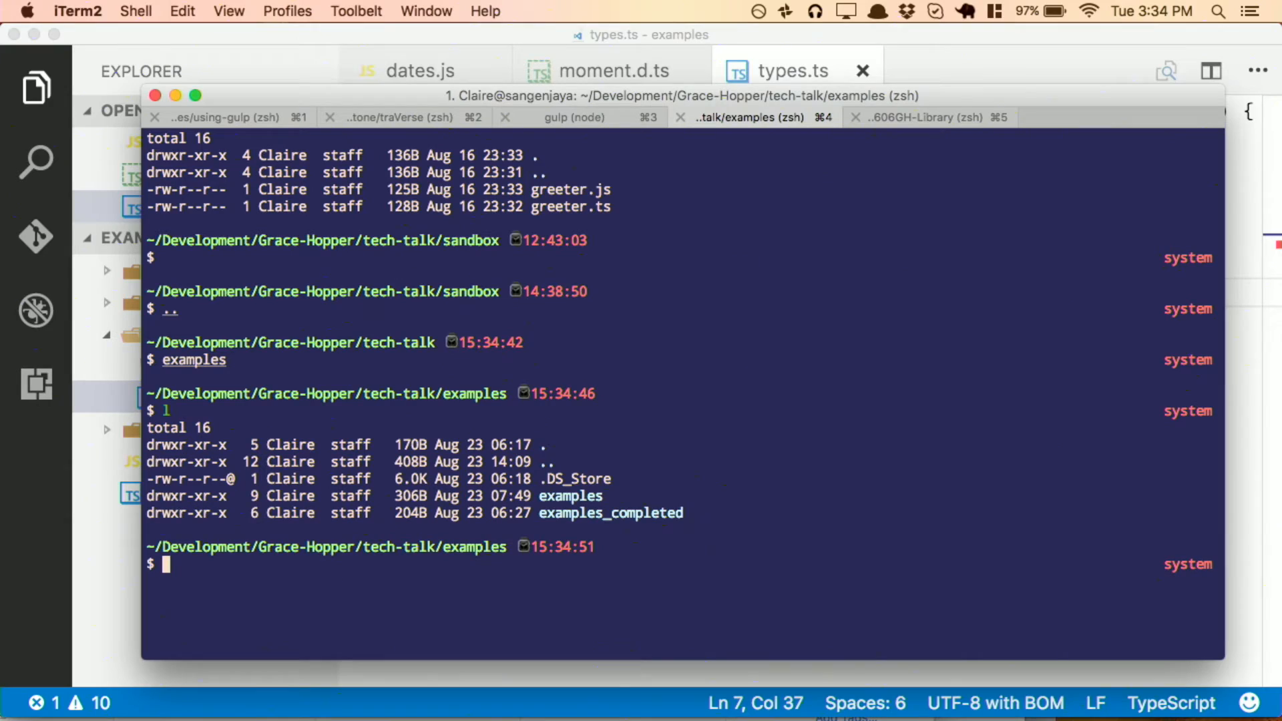
{"action": "type", "text": "exa"}
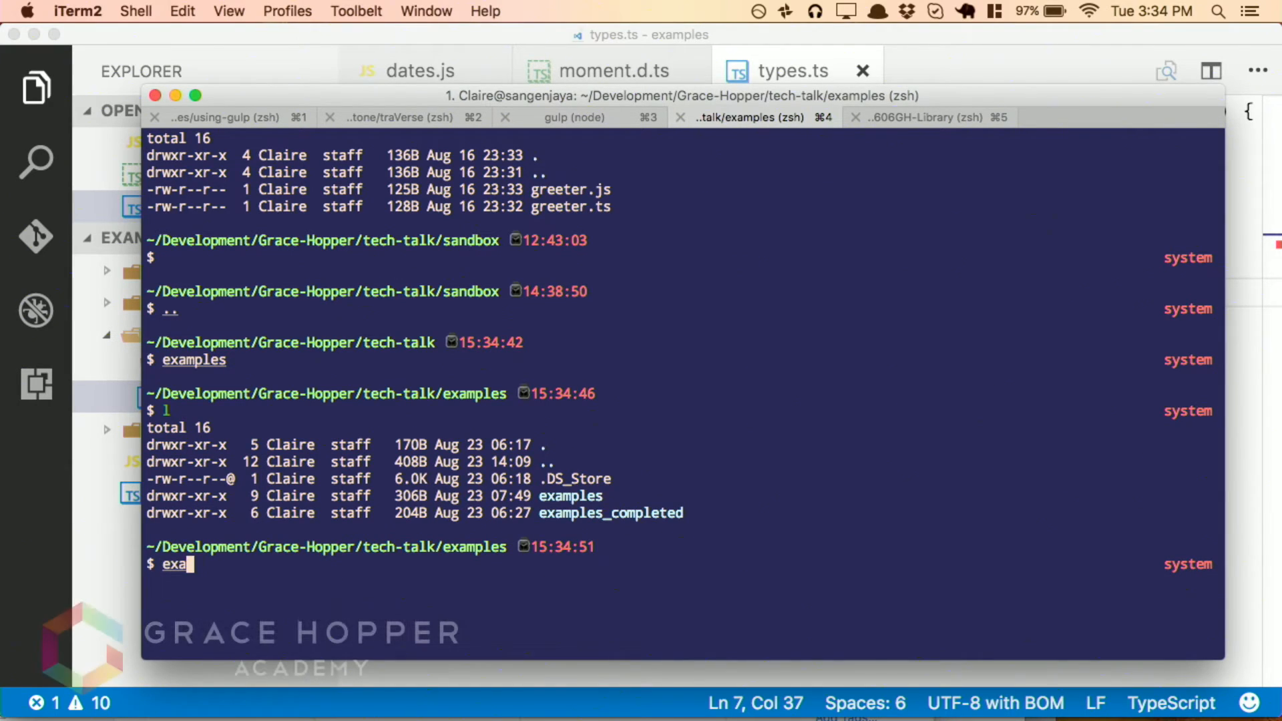
{"action": "type", "text": "mples"}
{"action": "key", "text": "Return"}
{"action": "type", "text": "l"}
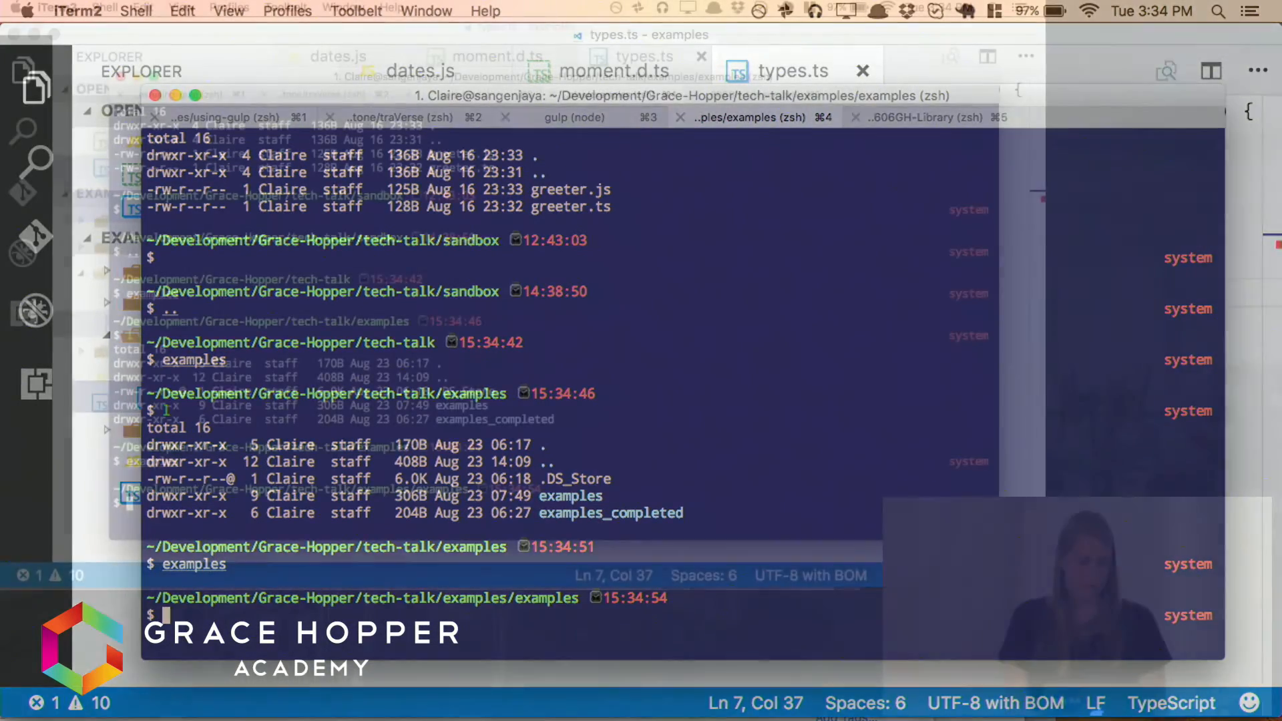
{"action": "key", "text": "Return"}
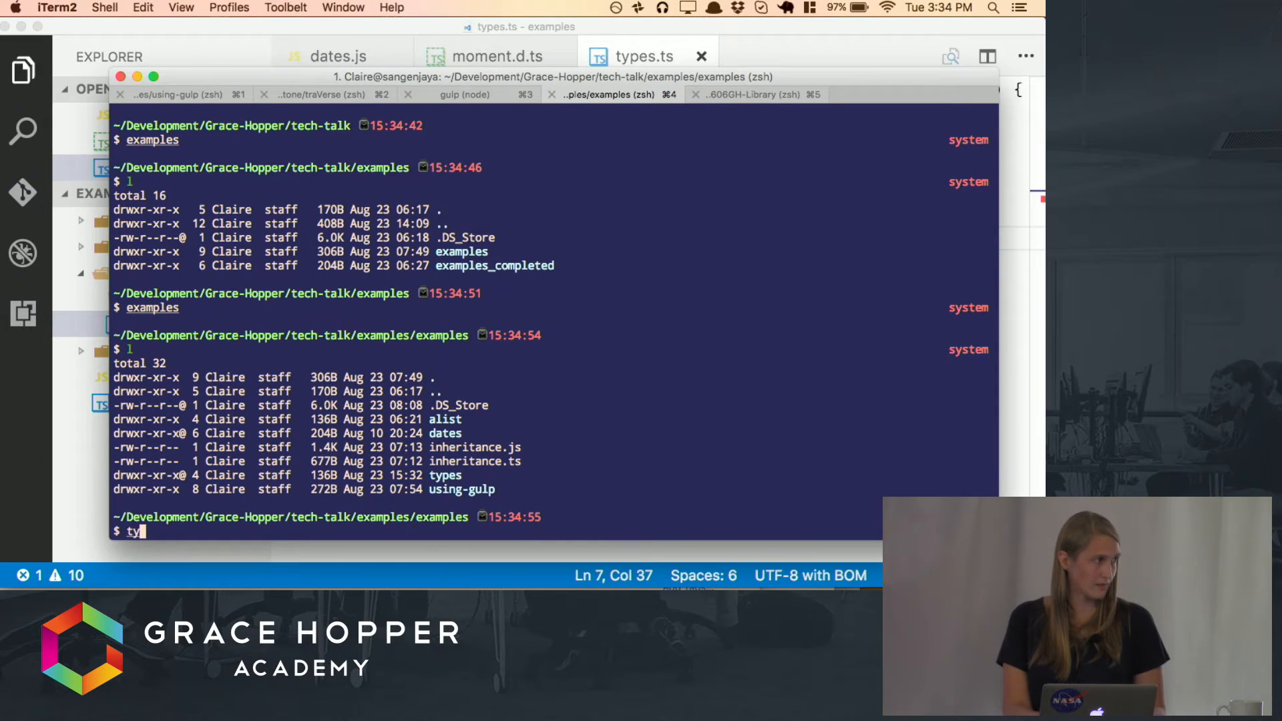
{"action": "type", "text": "types"}
{"action": "key", "text": "Return"}
{"action": "type", "text": "l"}
{"action": "key", "text": "Return"}
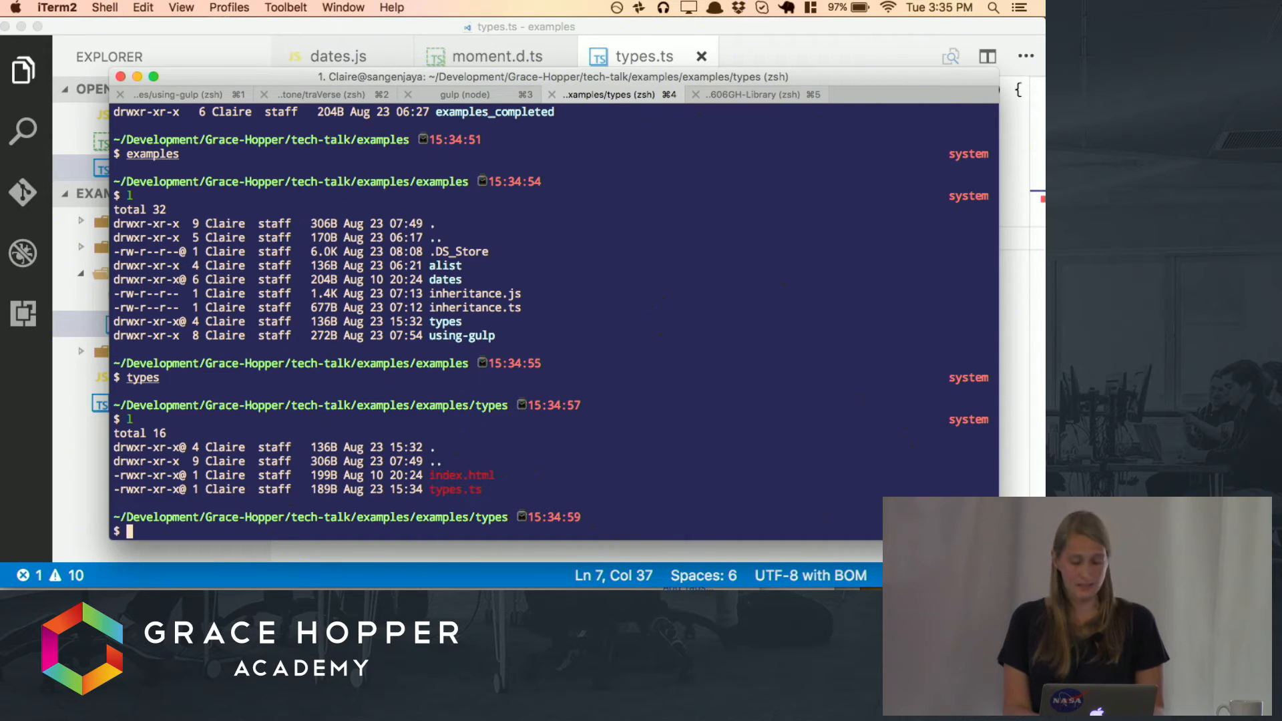
{"action": "type", "text": "tsc"}
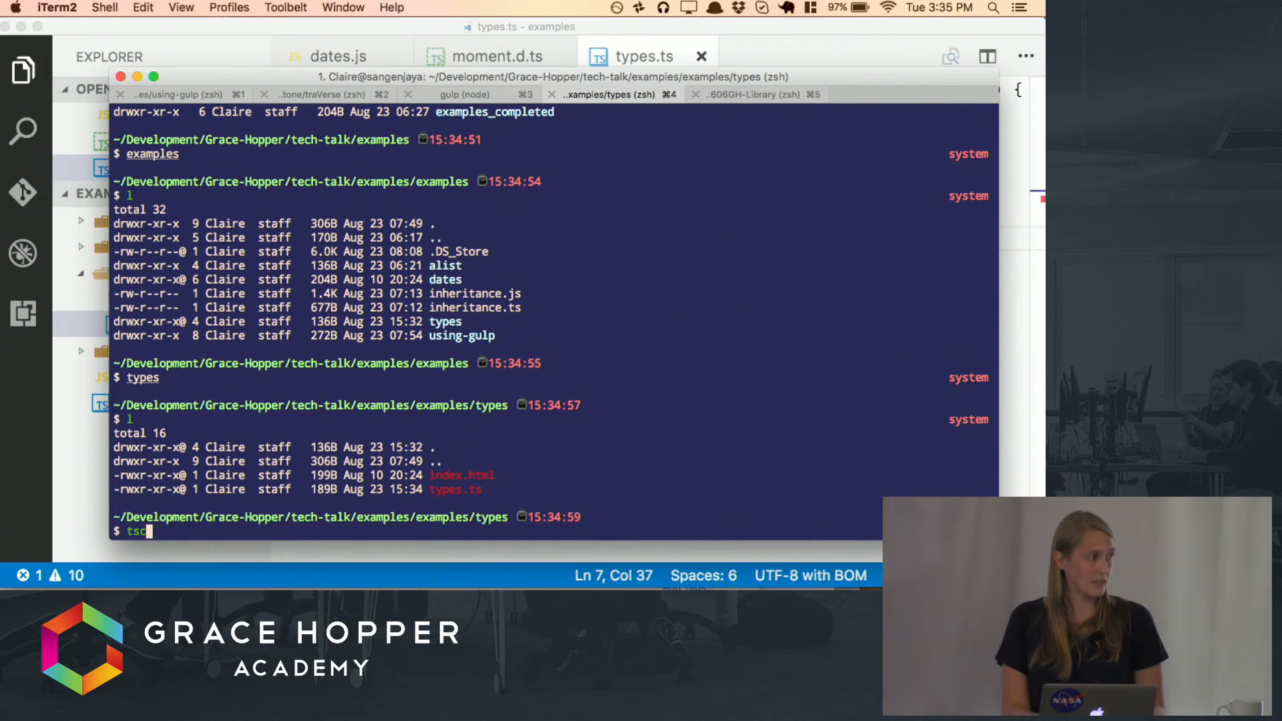
{"action": "type", "text": " types.ts"}
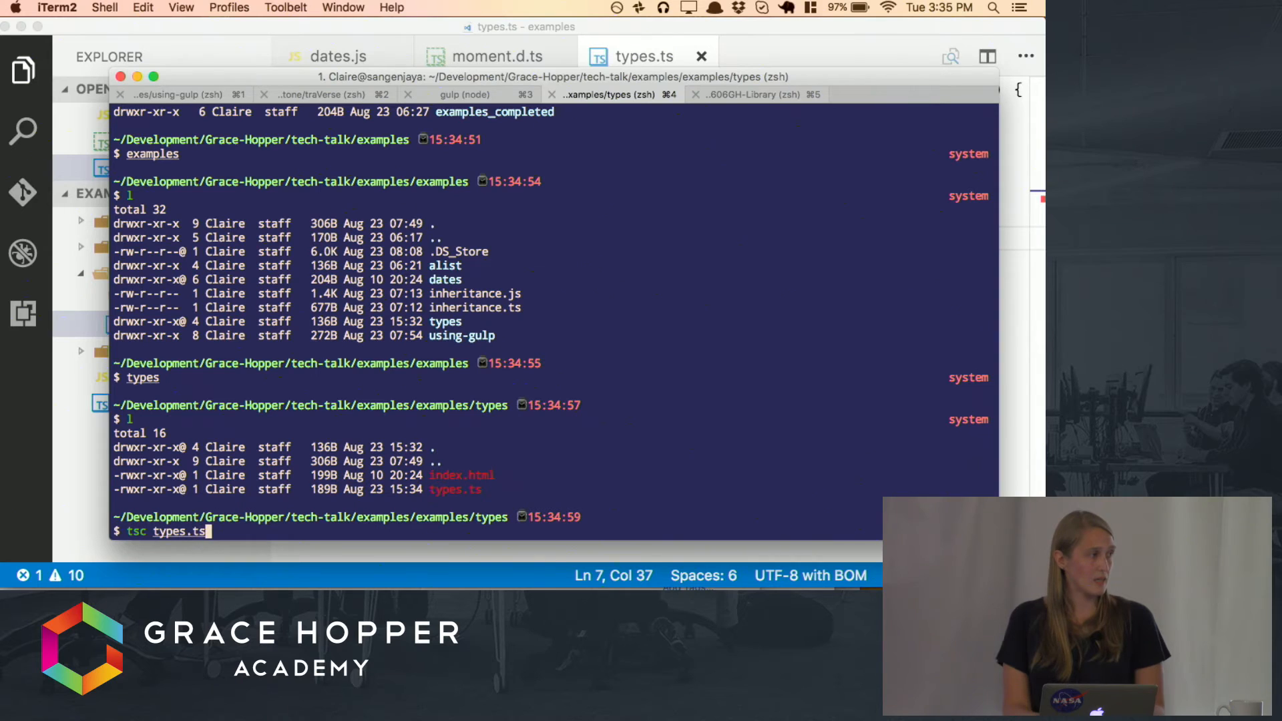
{"action": "key", "text": "Return"}
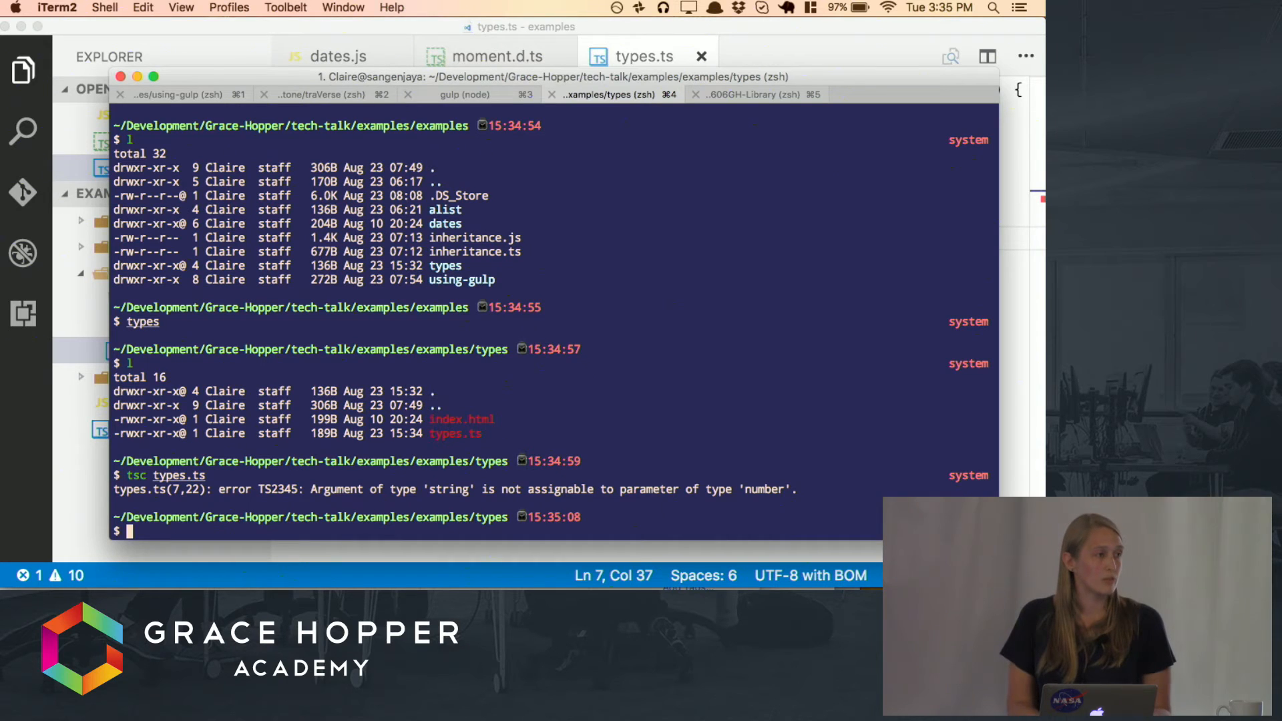
{"action": "left_click", "coordinate": [645, 33]}
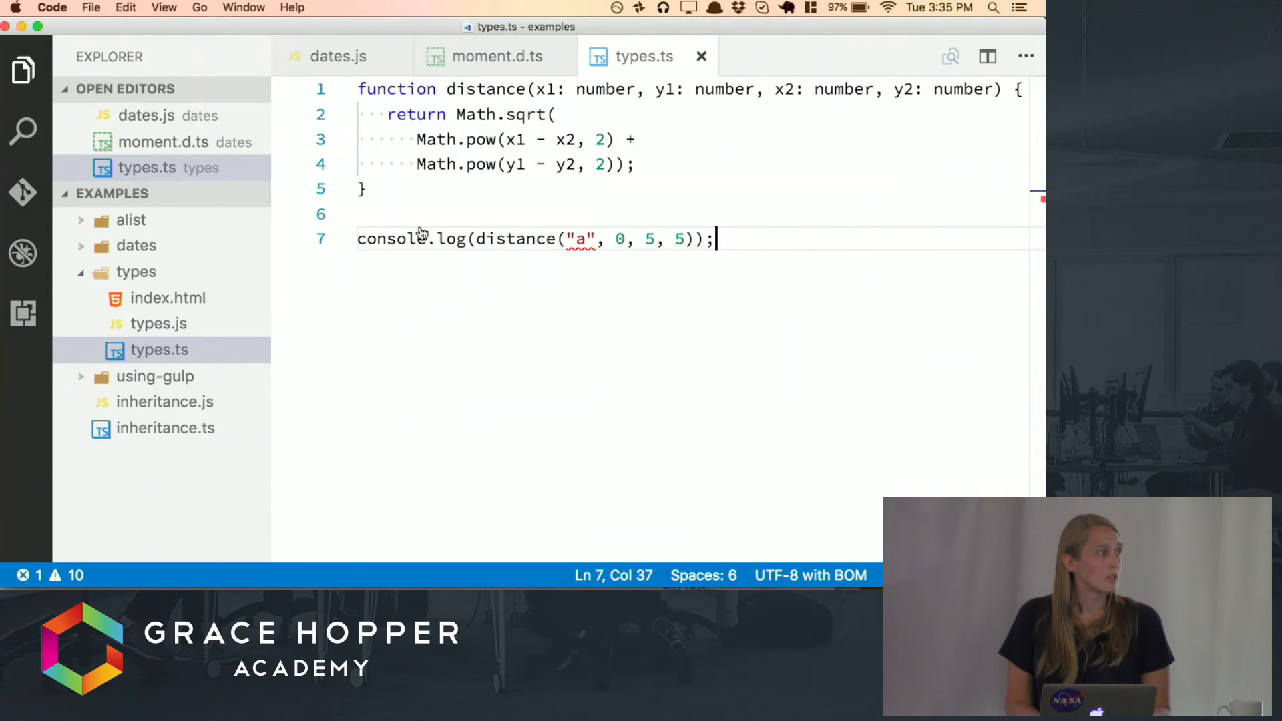
Step: Look over the compiled types.js output, then open dates.js with its moment calls flagged
{"action": "left_click", "coordinate": [158, 323]}
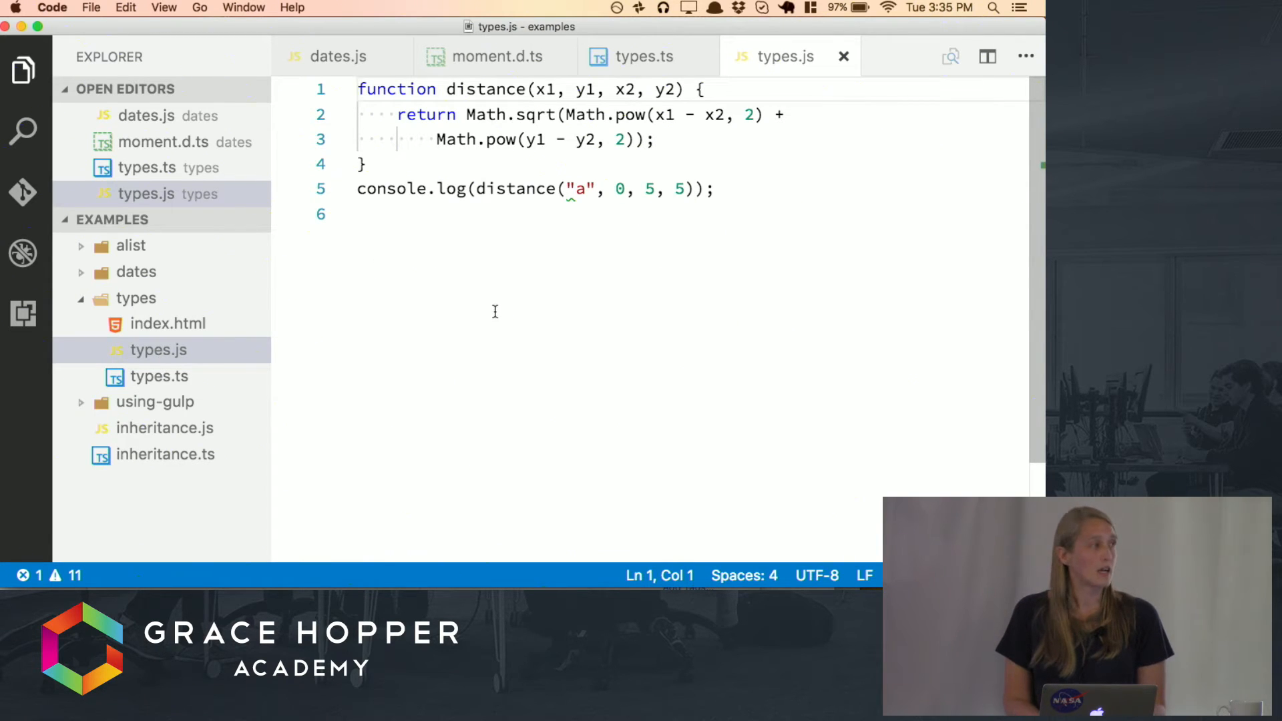
{"action": "left_click", "coordinate": [649, 364]}
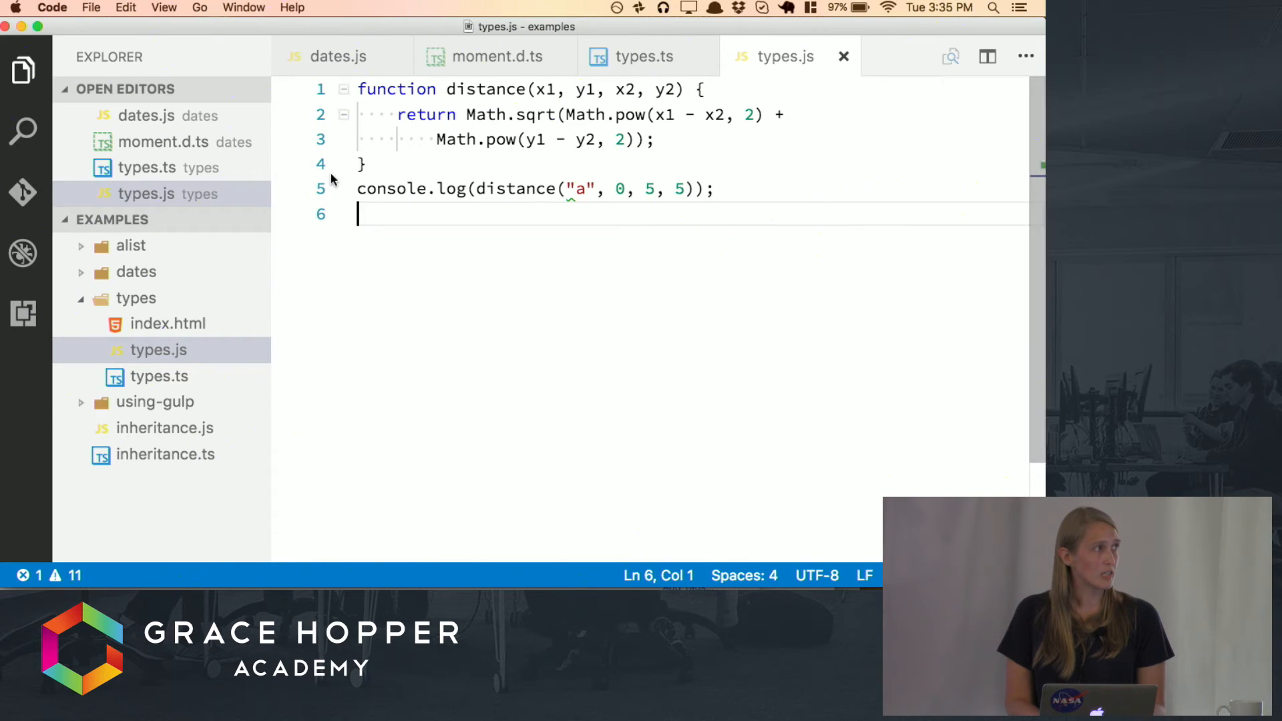
{"action": "left_click", "coordinate": [341, 57]}
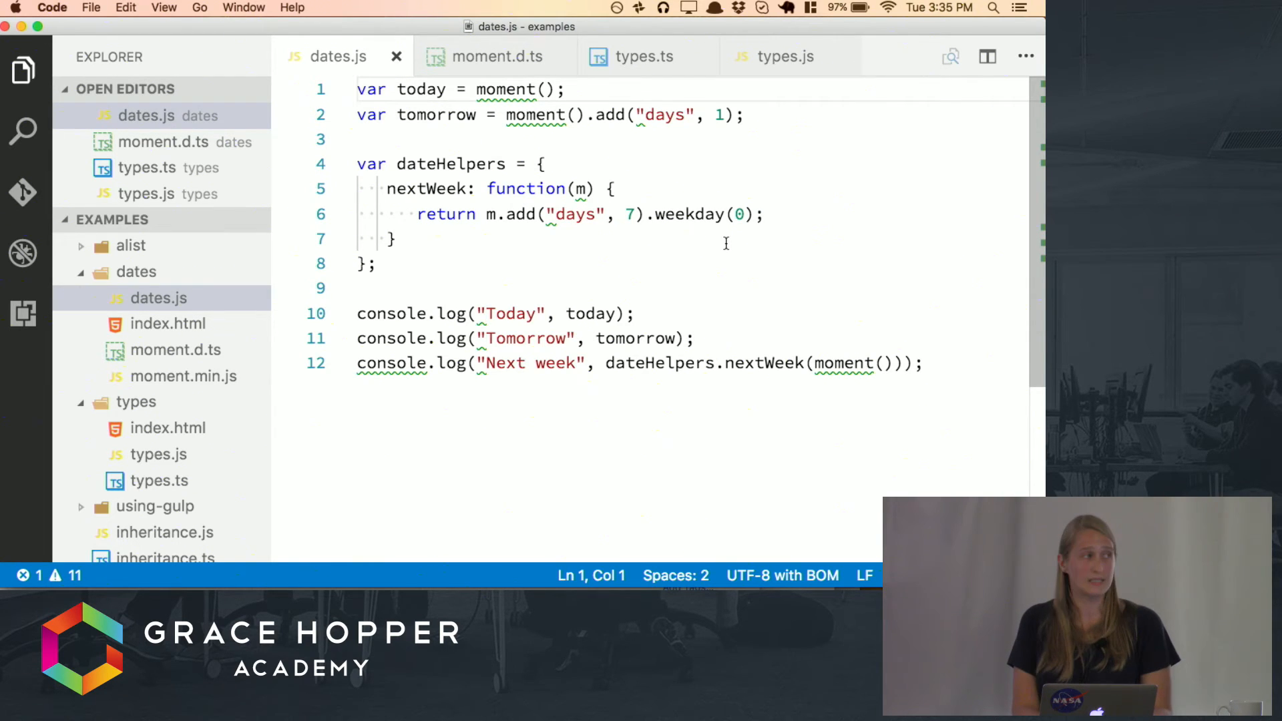
Step: Rename dates.js to dates.ts and read through the moment.d.ts type definitions
{"action": "right_click", "coordinate": [158, 302]}
{"action": "left_click", "coordinate": [191, 429]}
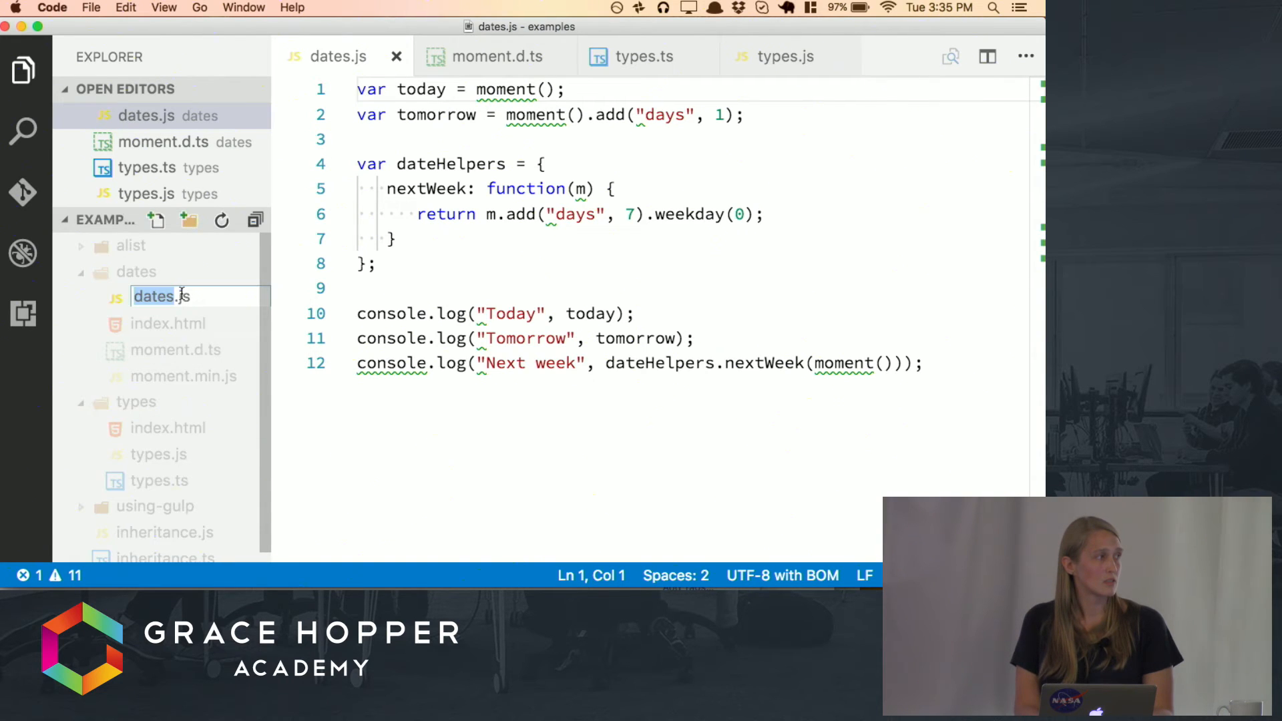
{"action": "double_click", "coordinate": [184, 295]}
{"action": "type", "text": "ts"}
{"action": "key", "text": "Return"}
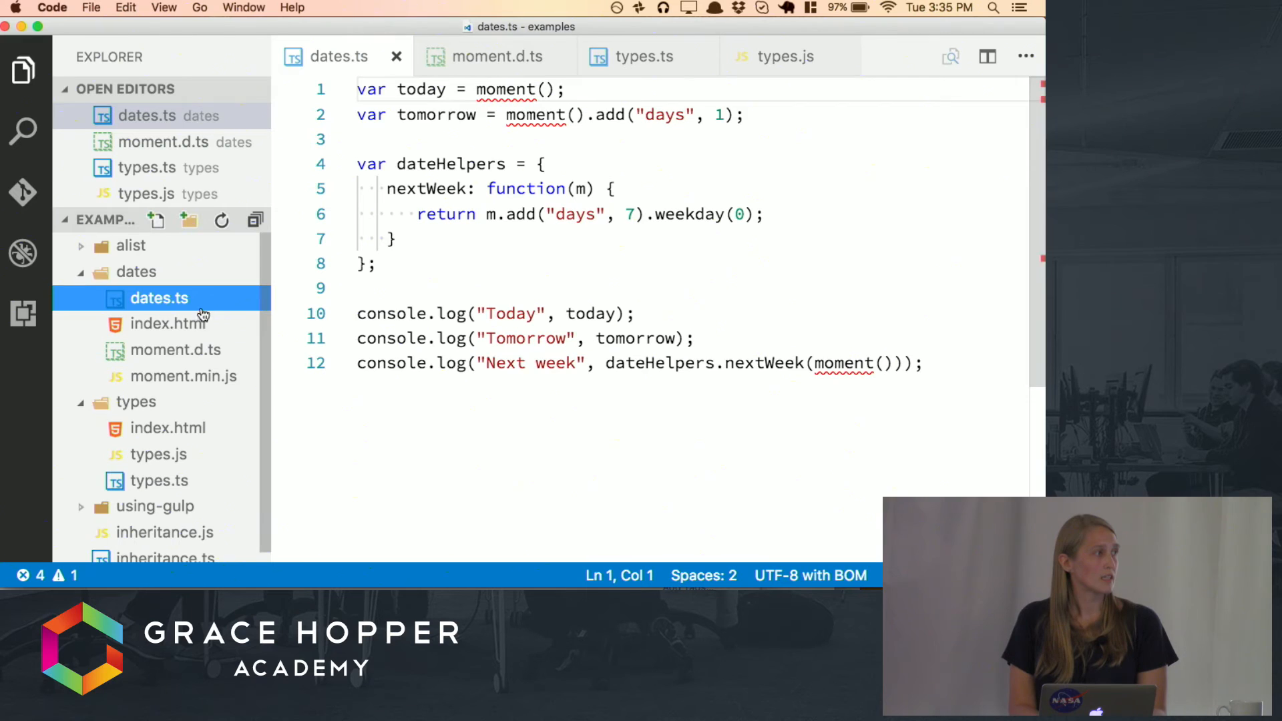
{"action": "left_click", "coordinate": [174, 350]}
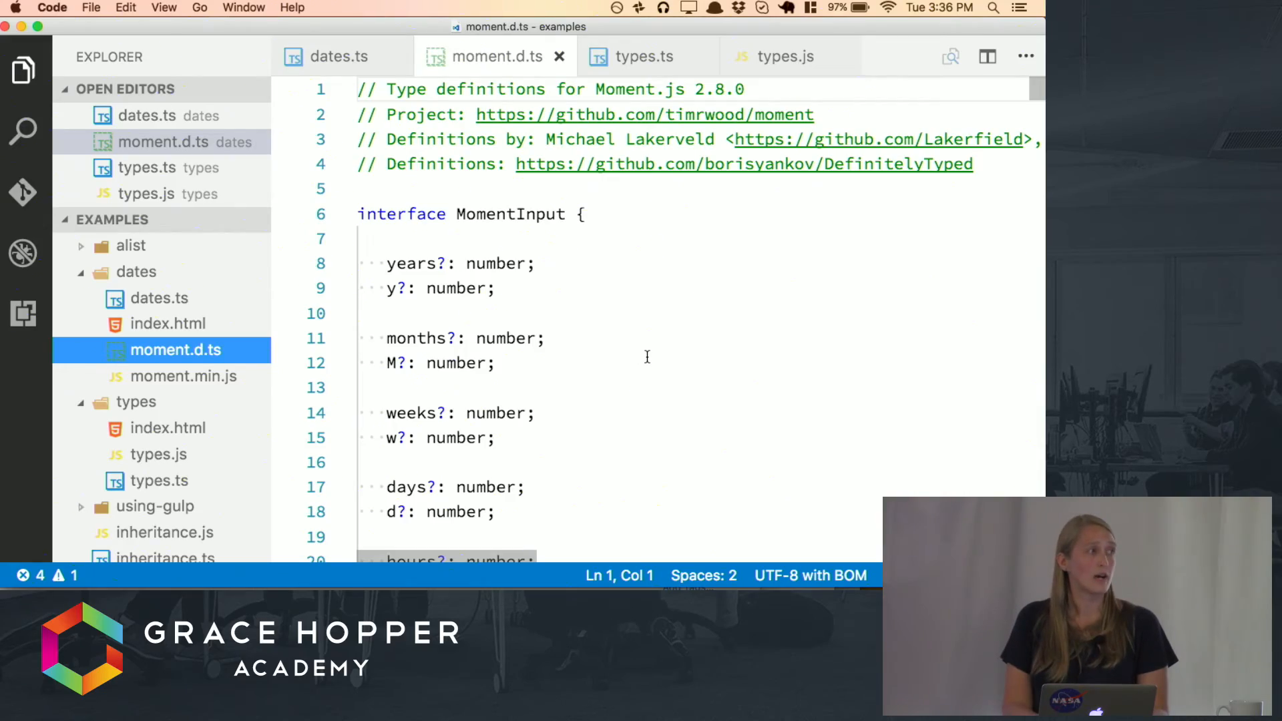
{"action": "scroll", "coordinate": [606, 389], "scroll_direction": "down", "scroll_amount": 10}
{"action": "scroll", "coordinate": [641, 372], "scroll_direction": "down", "scroll_amount": 15}
{"action": "scroll", "coordinate": [645, 358], "scroll_direction": "down", "scroll_amount": 15}
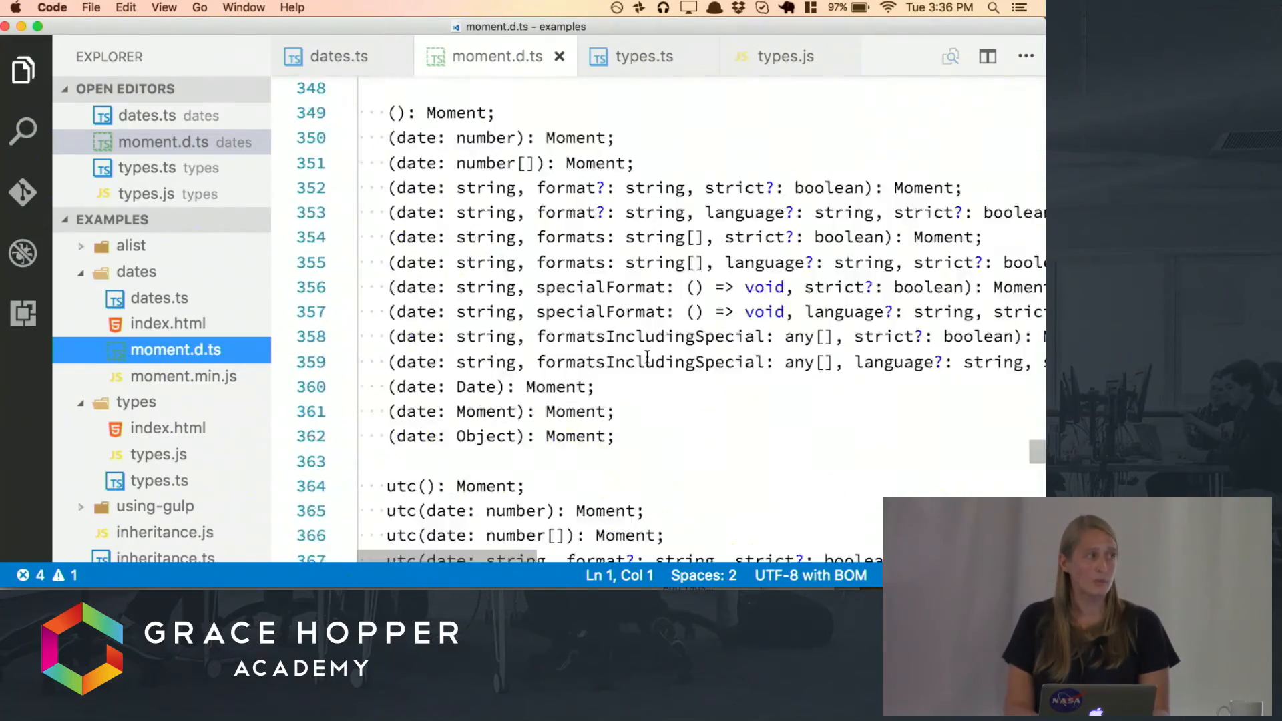
{"action": "scroll", "coordinate": [646, 358], "scroll_direction": "up", "scroll_amount": 5}
{"action": "scroll", "coordinate": [645, 358], "scroll_direction": "up", "scroll_amount": 20}
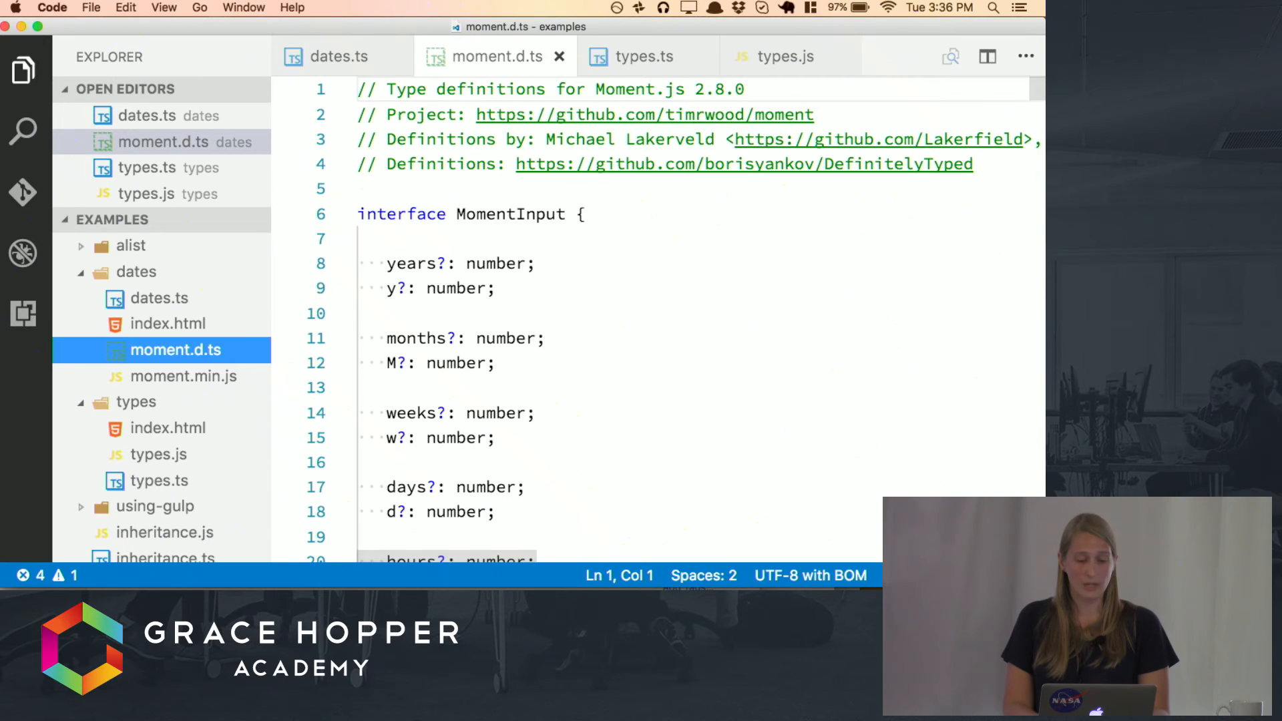
{"action": "key", "text": "super+Tab"}
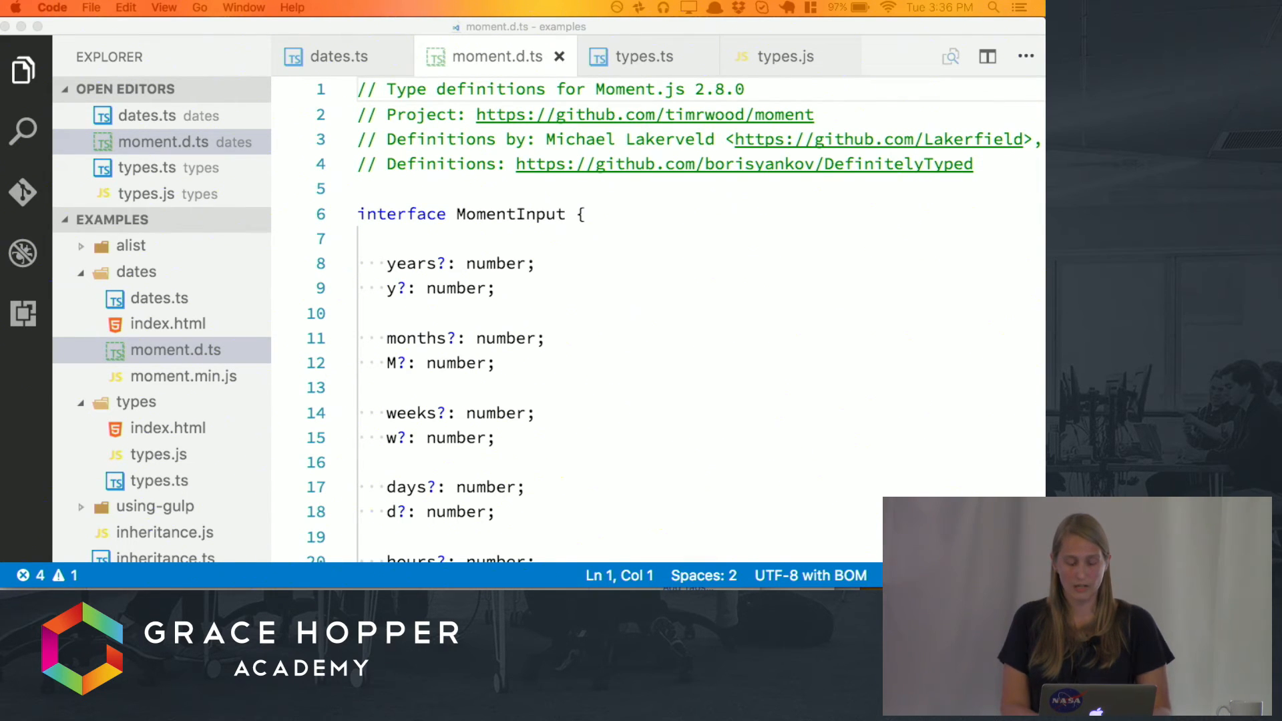
Step: Add /// <reference path="moment.d.ts"/> as the first line of dates.ts, save, and start a new line after tomorrow
{"action": "left_click", "coordinate": [157, 303]}
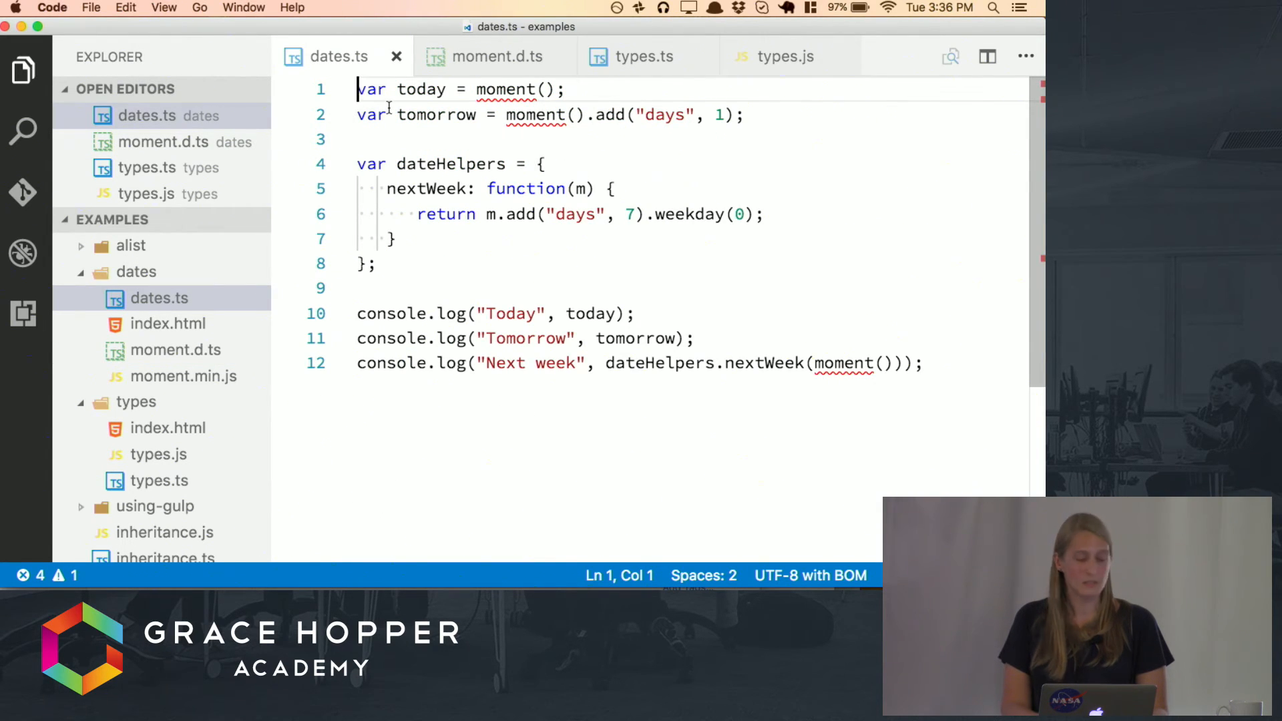
{"action": "key", "text": "Return"}
{"action": "key", "text": "Up"}
{"action": "type", "text": "/// <reference path=\"moment.d.ts\"/>"}
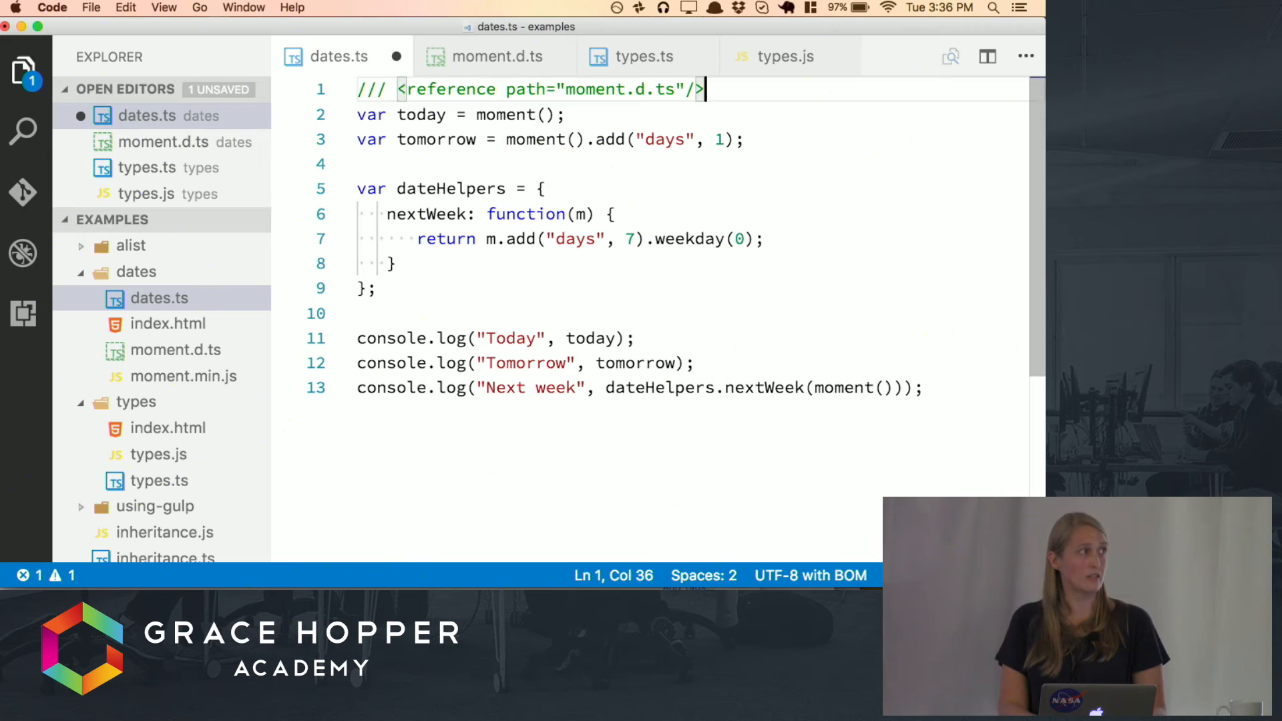
{"action": "key", "text": "super+s"}
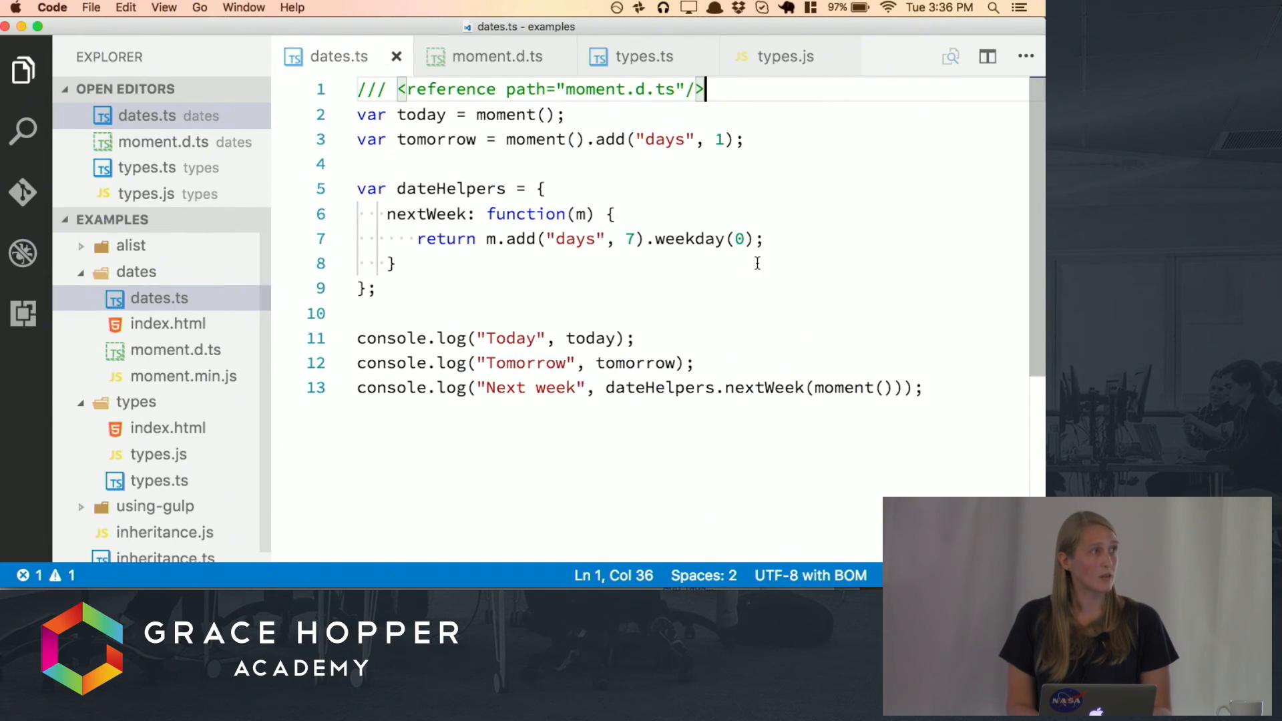
{"action": "left_click", "coordinate": [794, 155]}
{"action": "left_click", "coordinate": [753, 146]}
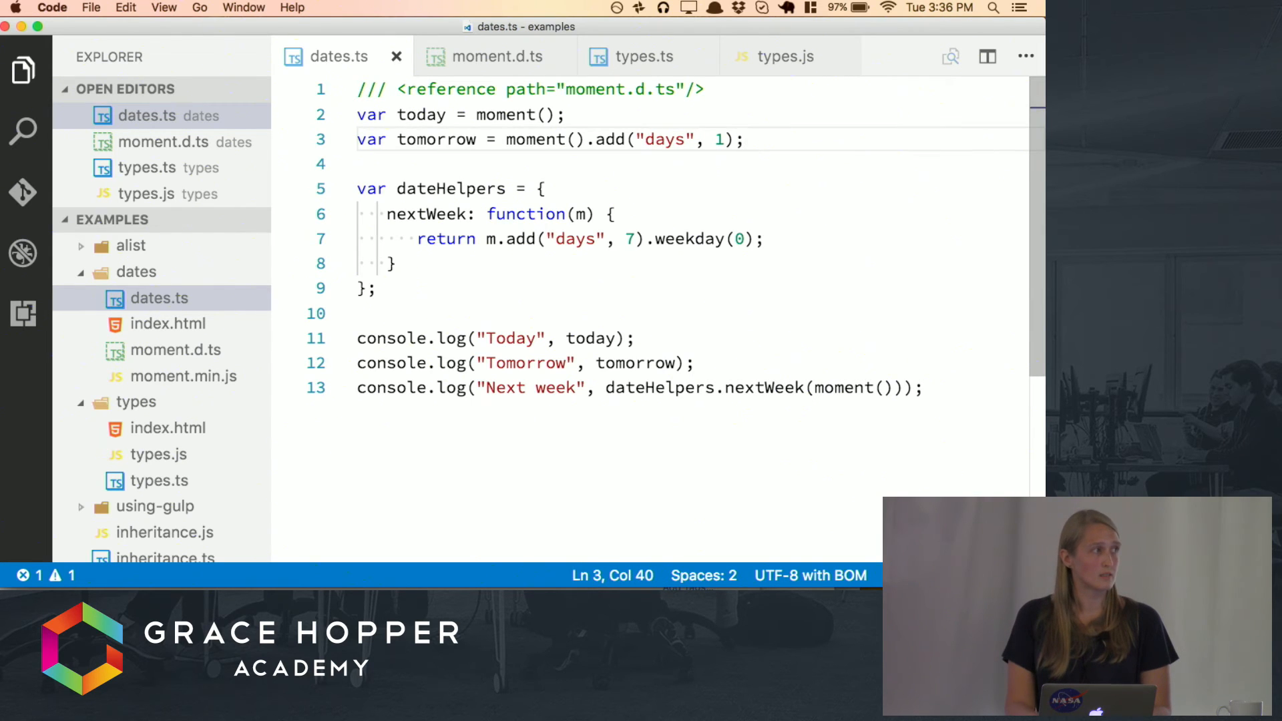
{"action": "key", "text": "Down"}
Step: Write const twoDaysFromToday = moment().add("days", 2); on line 4 and save dates.ts
{"action": "key", "text": "super+shift+Return"}
{"action": "type", "text": "var twoT"}
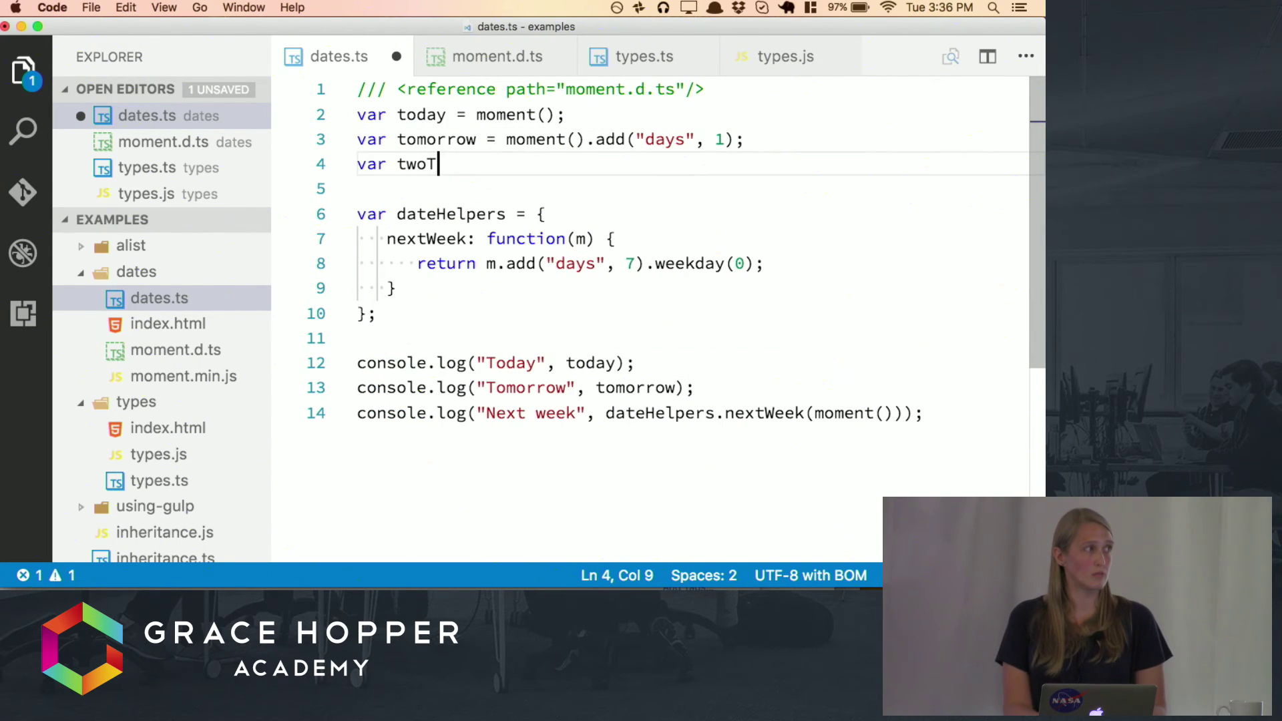
{"action": "key", "text": "BackSpace"}
{"action": "type", "text": "Days"}
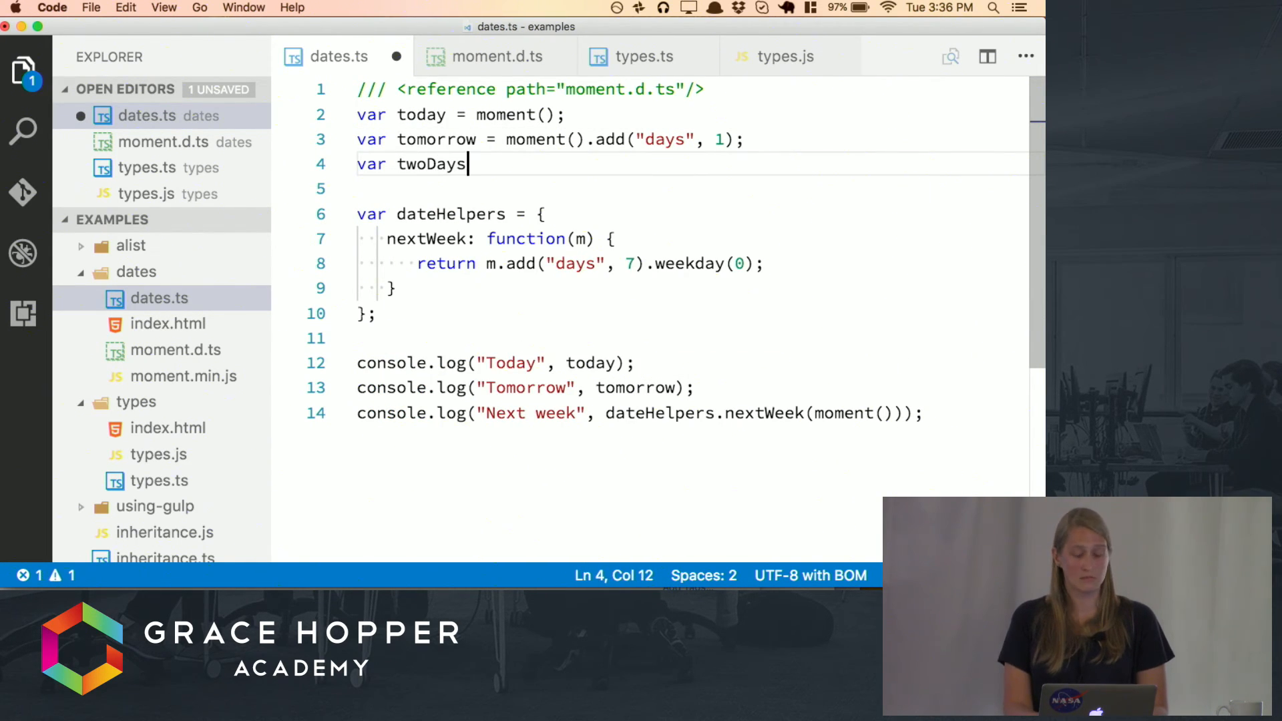
{"action": "type", "text": "FromTod"}
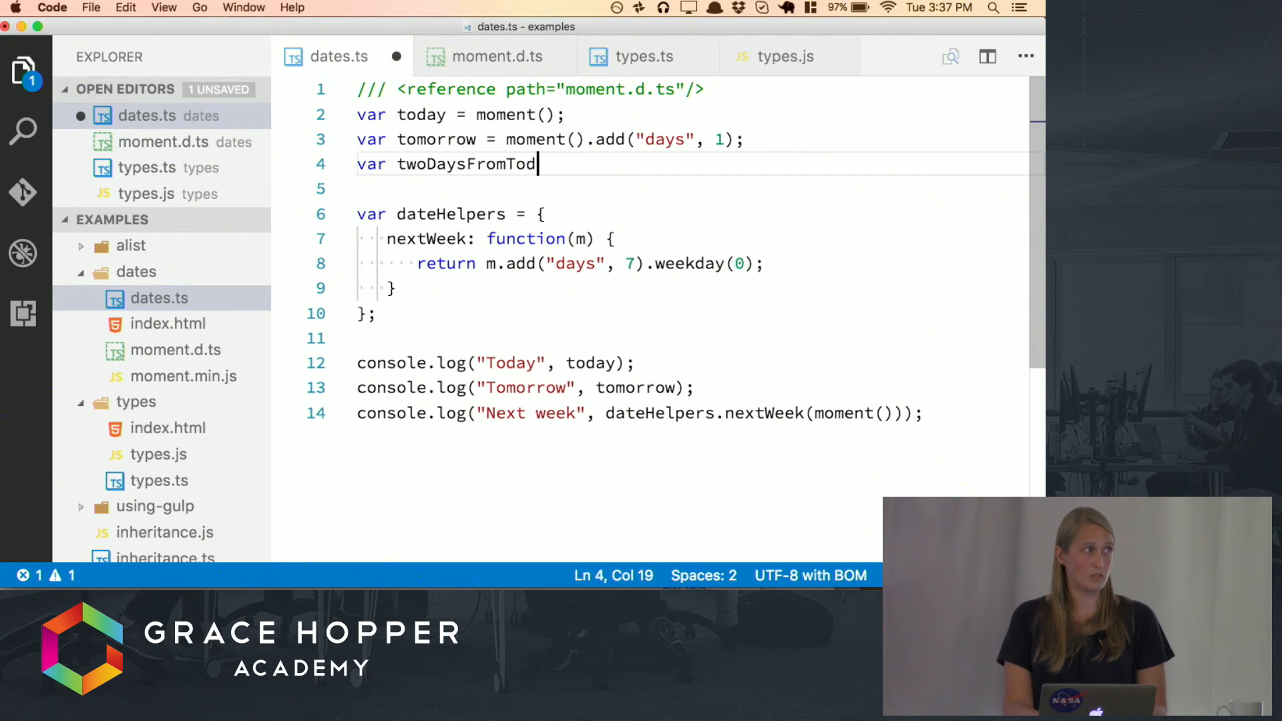
{"action": "type", "text": "ay = m"}
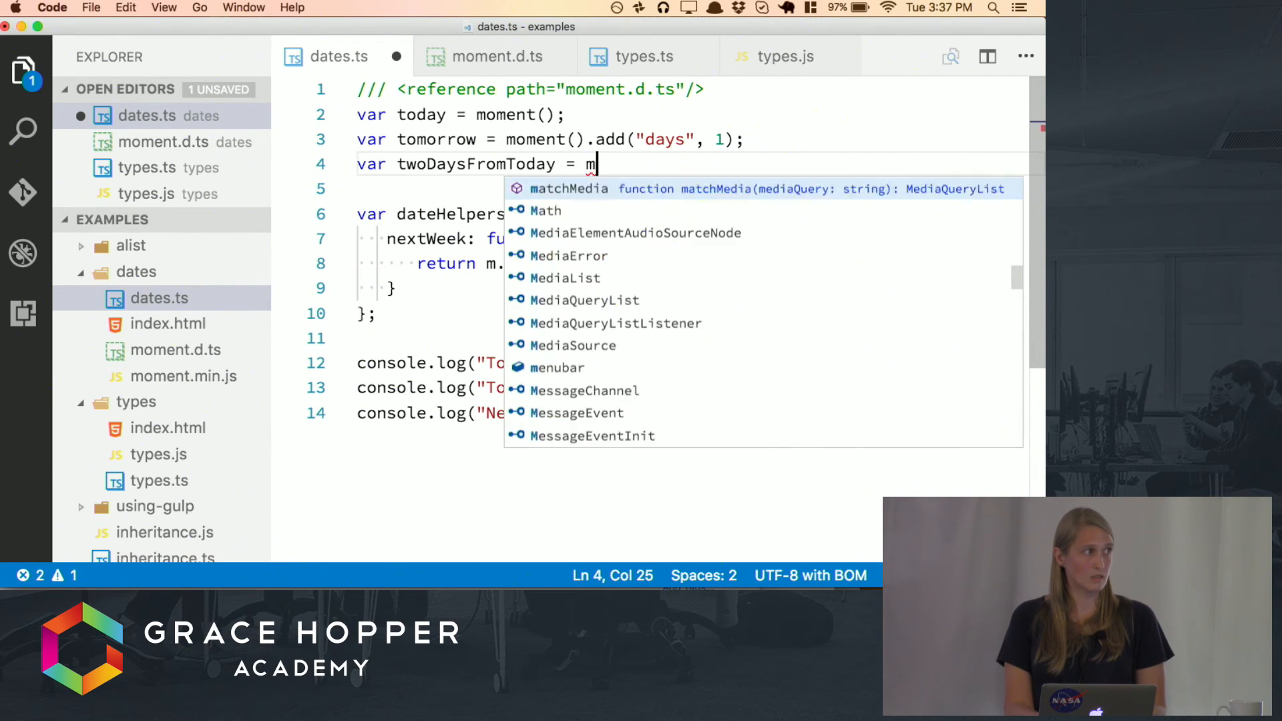
{"action": "type", "text": "oment"}
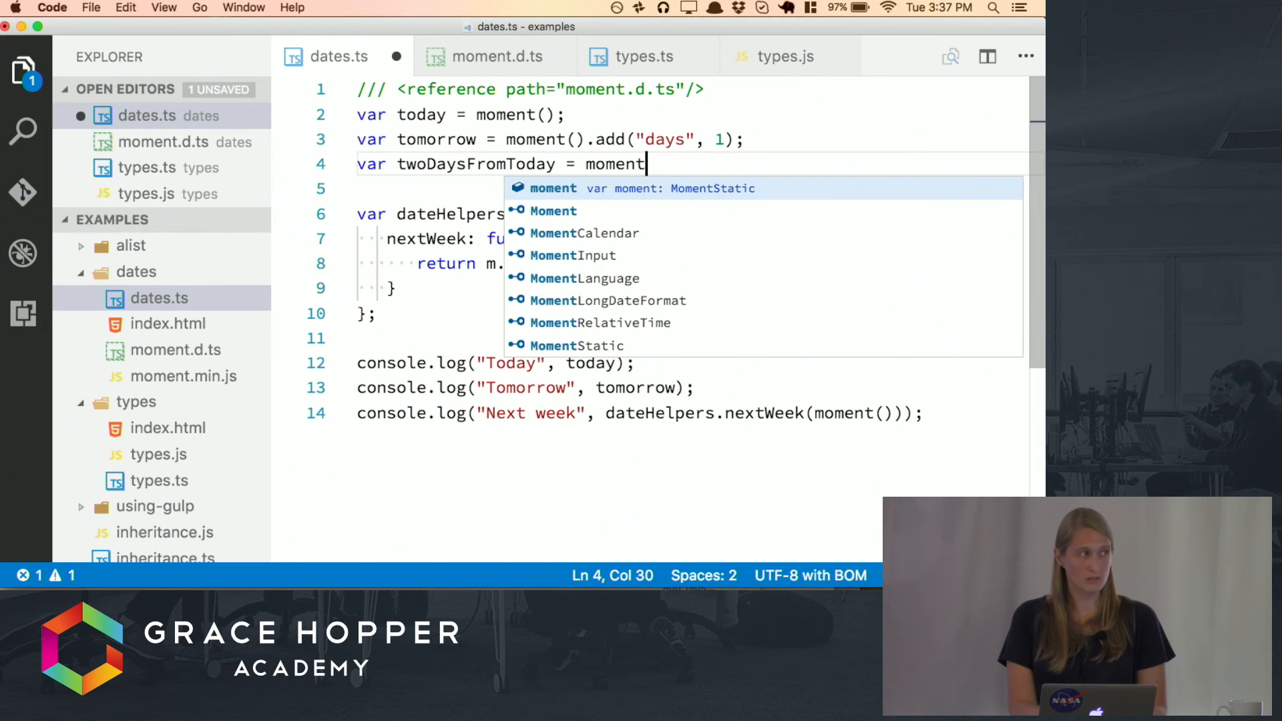
{"action": "type", "text": "()."}
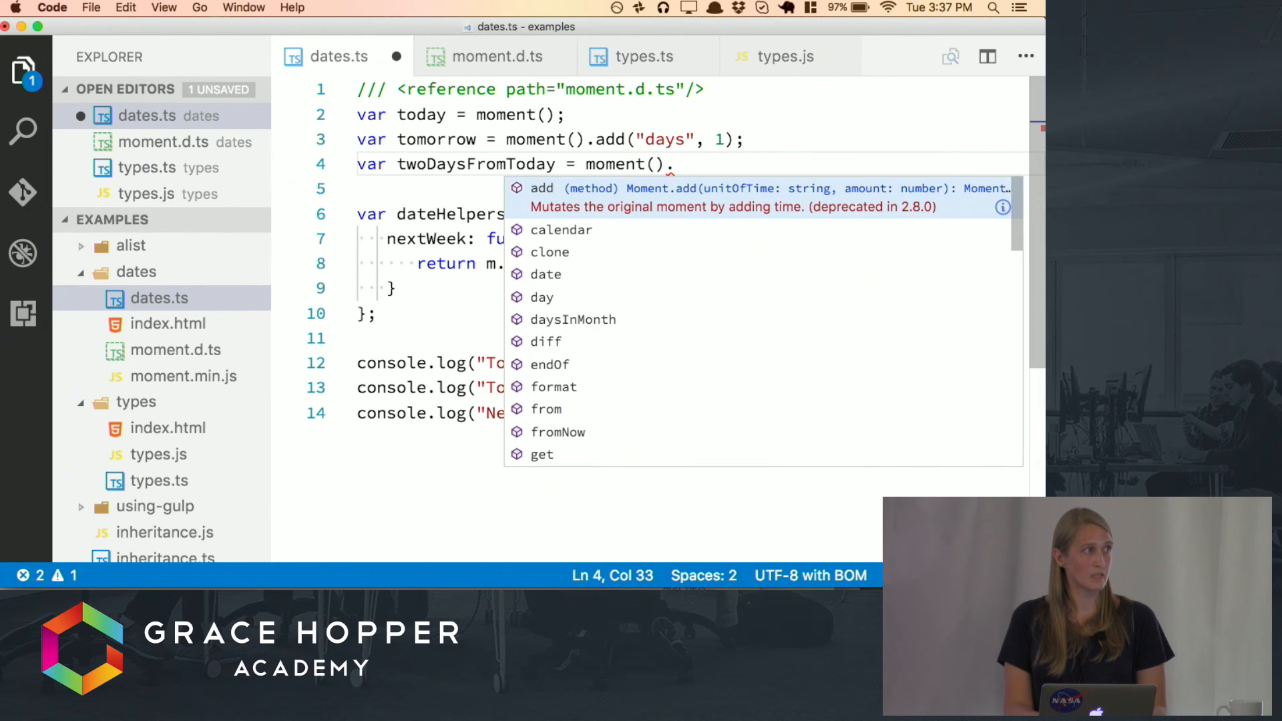
{"action": "key", "text": "Down"}
{"action": "key", "text": "Down"}
{"action": "key", "text": "Down"}
{"action": "key", "text": "Down"}
{"action": "key", "text": "Down"}
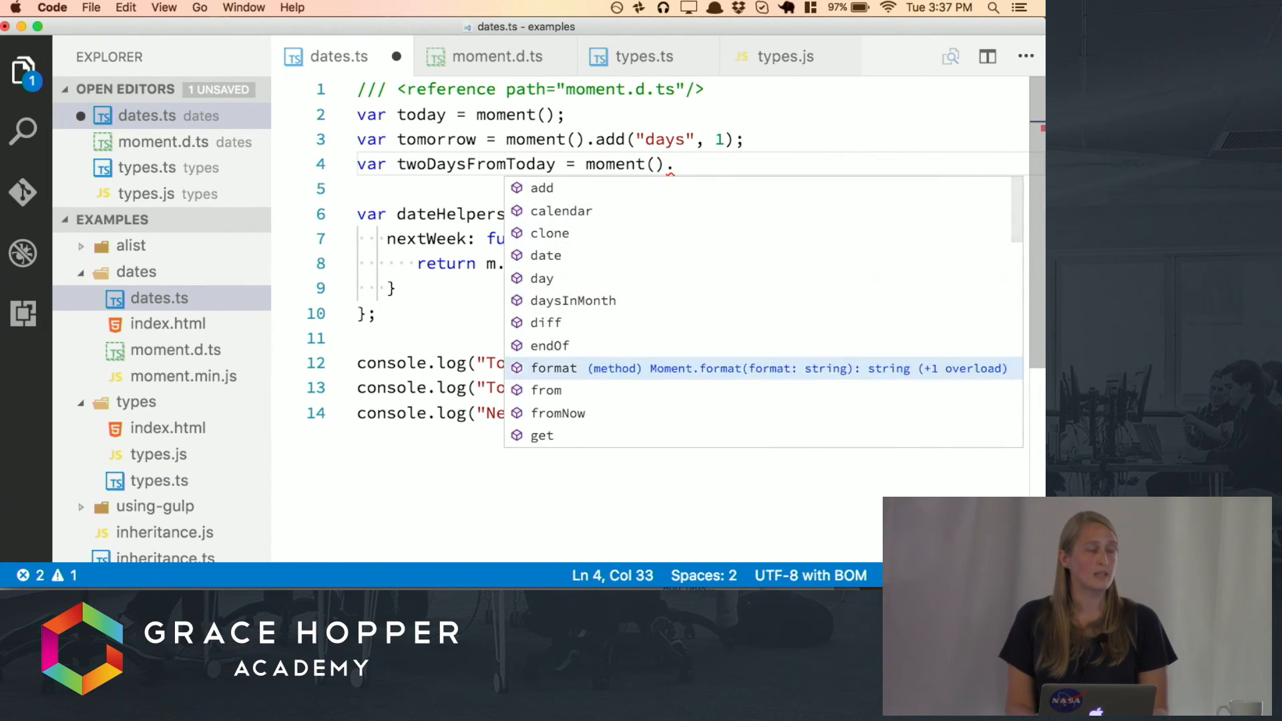
{"action": "key", "text": "Down"}
{"action": "key", "text": "Down"}
{"action": "key", "text": "Down"}
{"action": "key", "text": "Down"}
{"action": "key", "text": "Down"}
{"action": "key", "text": "Down"}
{"action": "key", "text": "Down"}
{"action": "key", "text": "Down"}
{"action": "key", "text": "Down"}
{"action": "key", "text": "Down"}
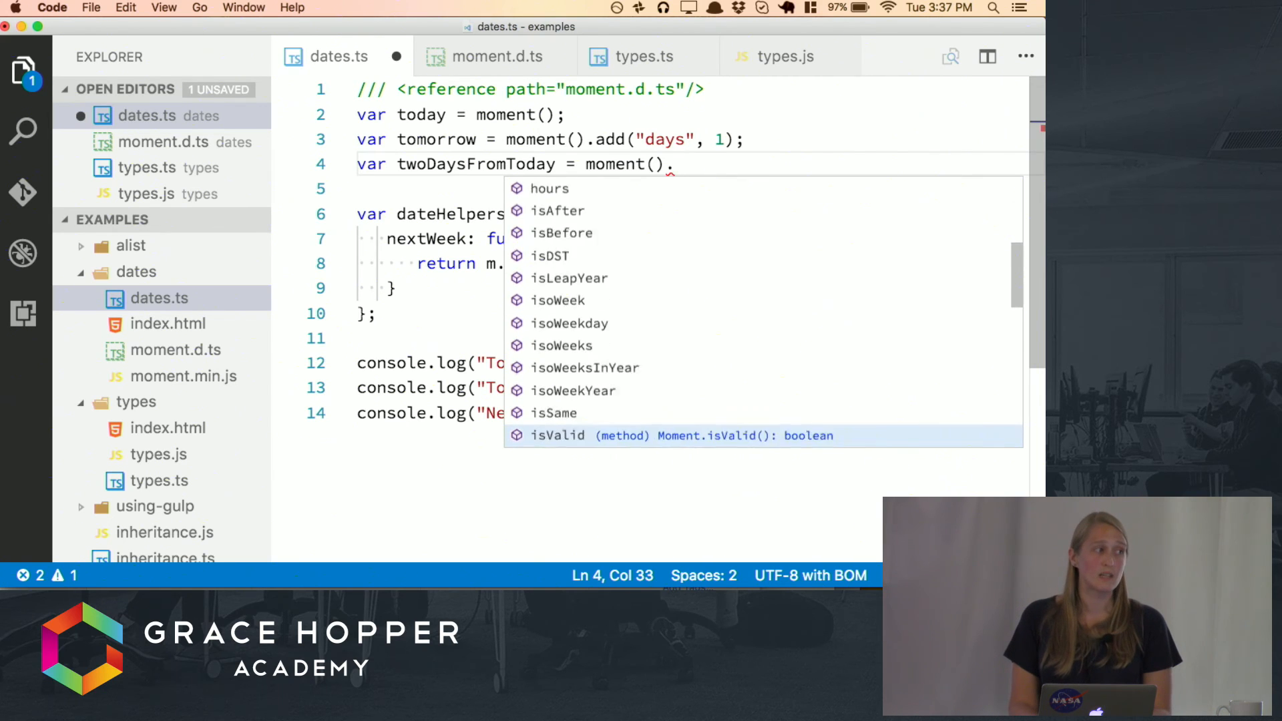
{"action": "key", "text": "Down"}
{"action": "key", "text": "Down"}
{"action": "key", "text": "Down"}
{"action": "key", "text": "Down"}
{"action": "key", "text": "Down"}
{"action": "key", "text": "Down"}
{"action": "key", "text": "Down"}
{"action": "key", "text": "Down"}
{"action": "key", "text": "Down"}
{"action": "key", "text": "Up"}
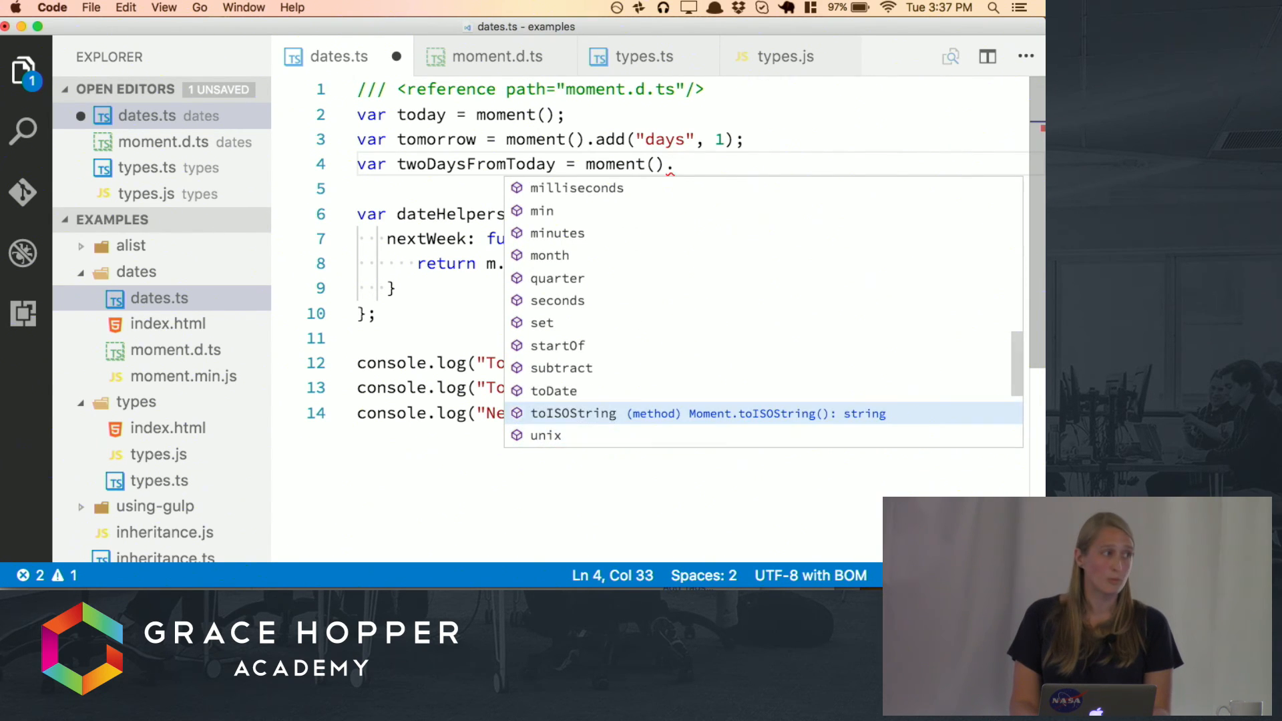
{"action": "key", "text": "Up"}
{"action": "key", "text": "Up"}
{"action": "key", "text": "Up"}
{"action": "key", "text": "Up"}
{"action": "key", "text": "Up"}
{"action": "key", "text": "Down"}
{"action": "key", "text": "Down"}
{"action": "key", "text": "Down"}
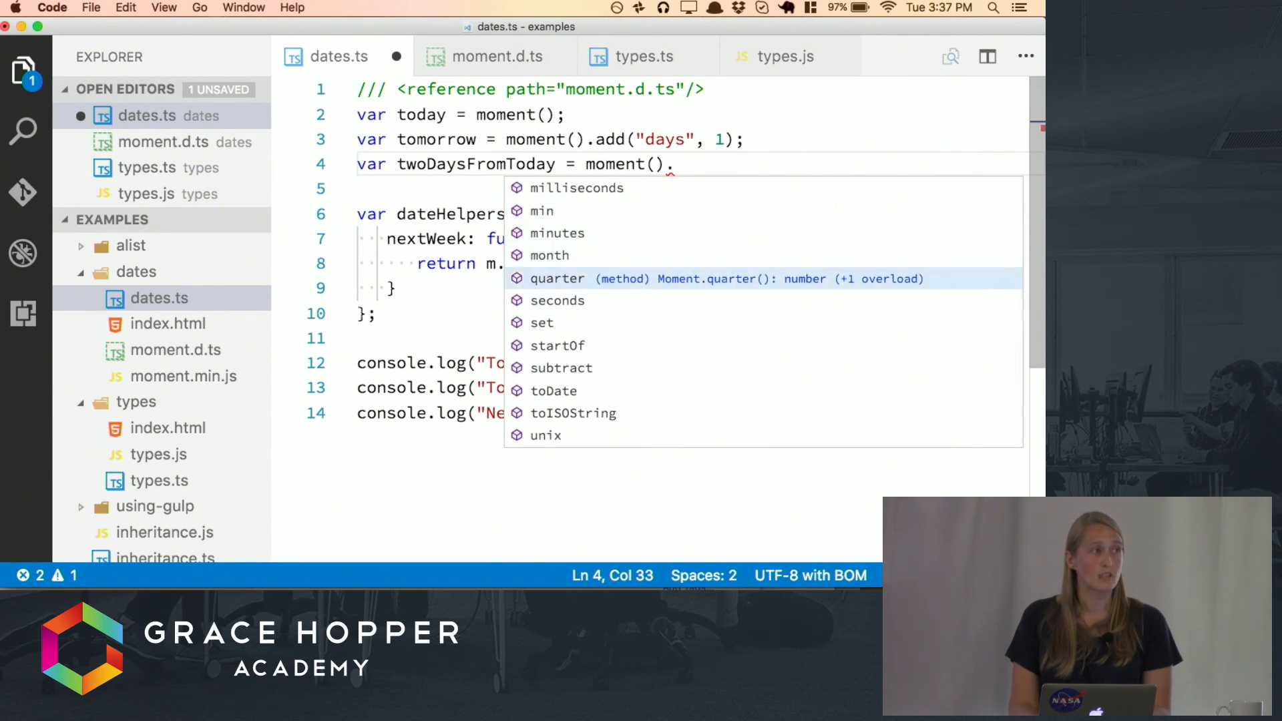
{"action": "key", "text": "Down"}
{"action": "key", "text": "Down"}
{"action": "key", "text": "Down"}
{"action": "key", "text": "Down"}
{"action": "key", "text": "Down"}
{"action": "key", "text": "Up"}
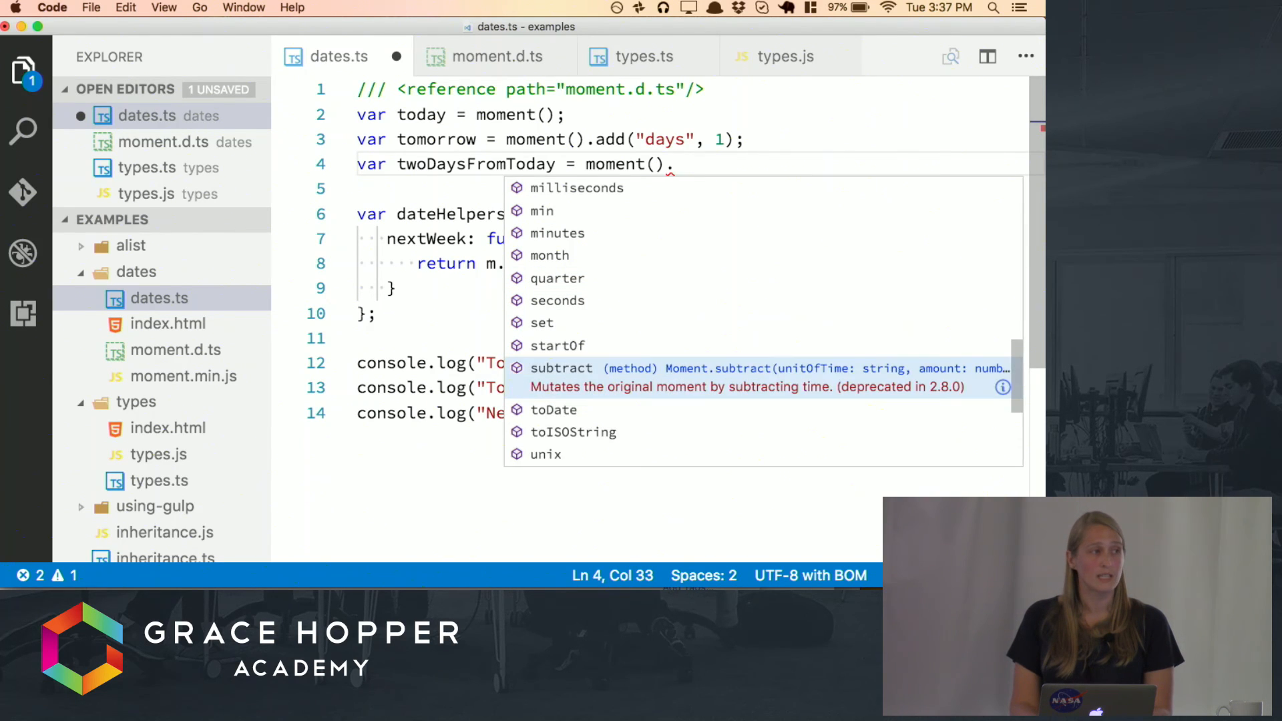
{"action": "key", "text": "Up"}
{"action": "key", "text": "Up"}
{"action": "key", "text": "Up"}
{"action": "key", "text": "Up"}
{"action": "key", "text": "Up"}
{"action": "key", "text": "Up"}
{"action": "key", "text": "Up"}
{"action": "key", "text": "Up"}
{"action": "key", "text": "Up"}
{"action": "key", "text": "Up"}
{"action": "key", "text": "Up"}
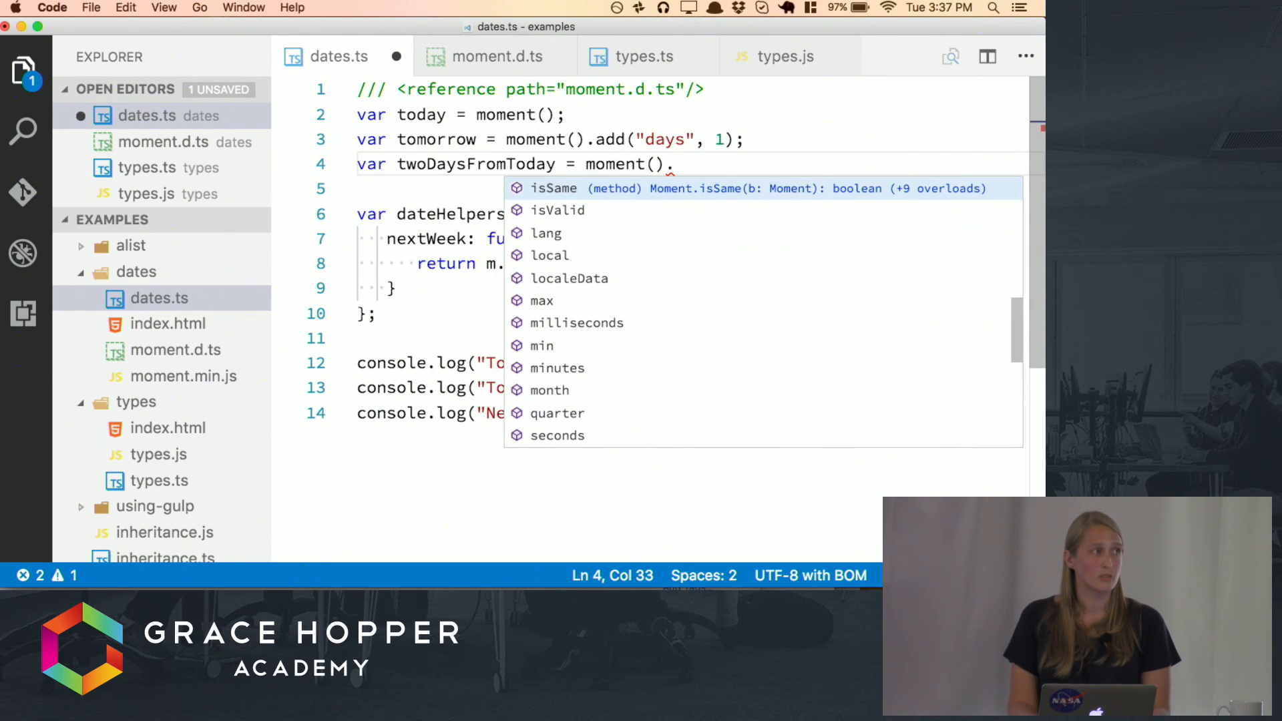
{"action": "type", "text": "add"}
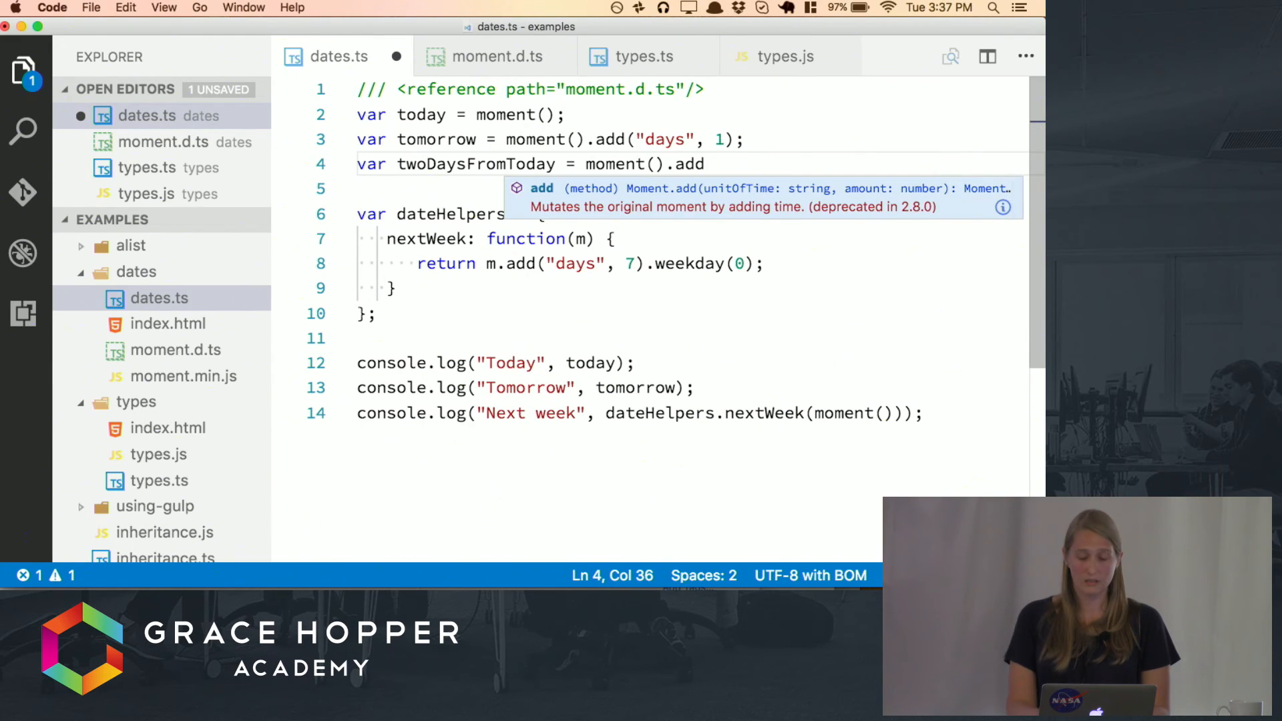
{"action": "type", "text": "("}
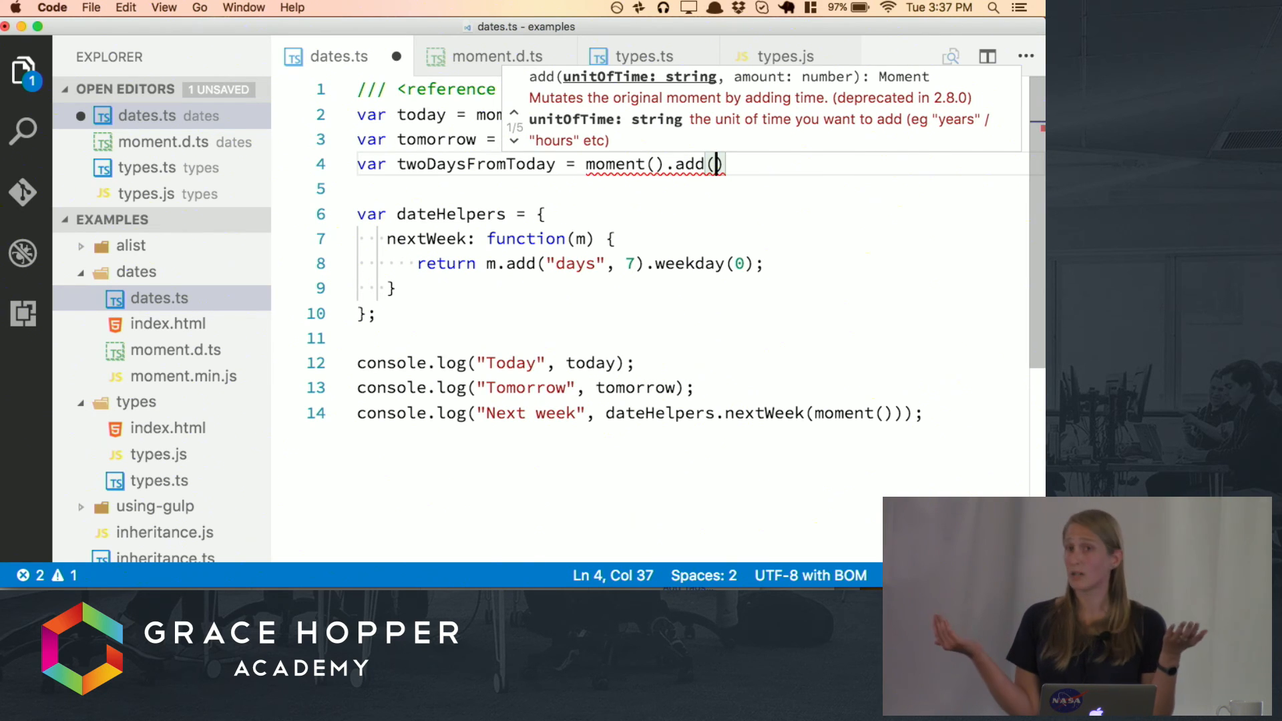
{"action": "type", "text": "\"d"}
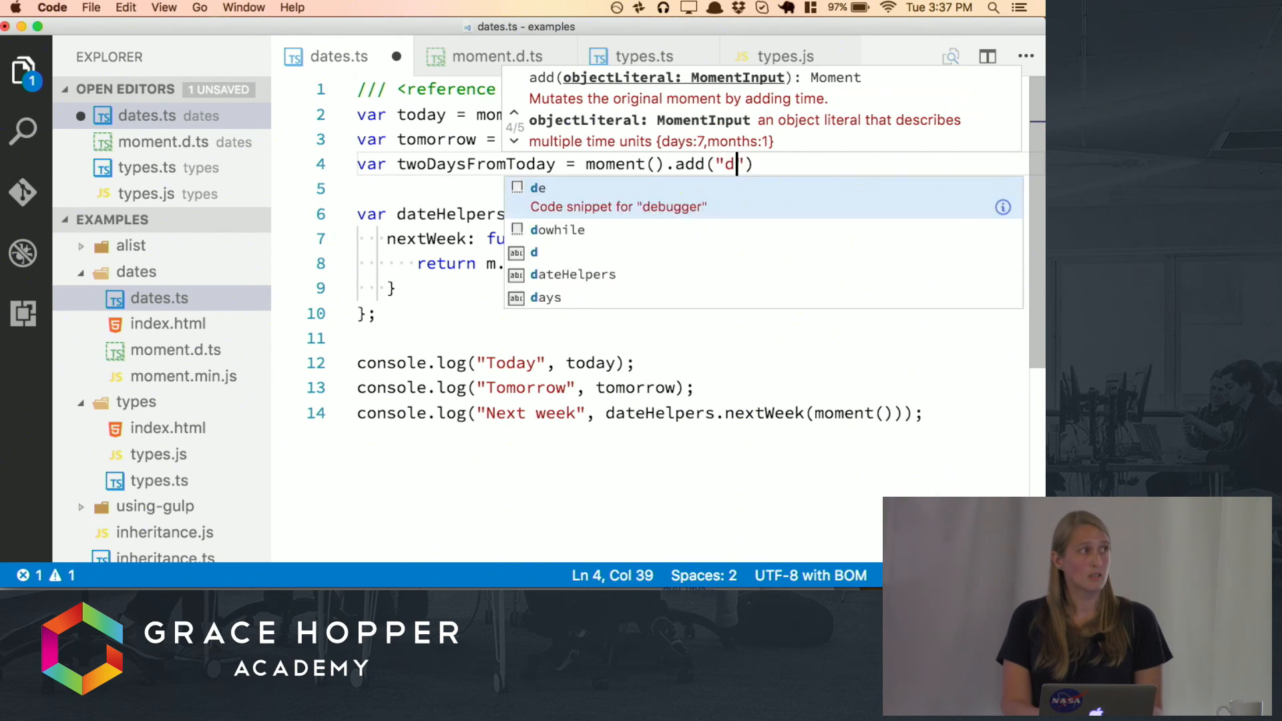
{"action": "type", "text": "ays\","}
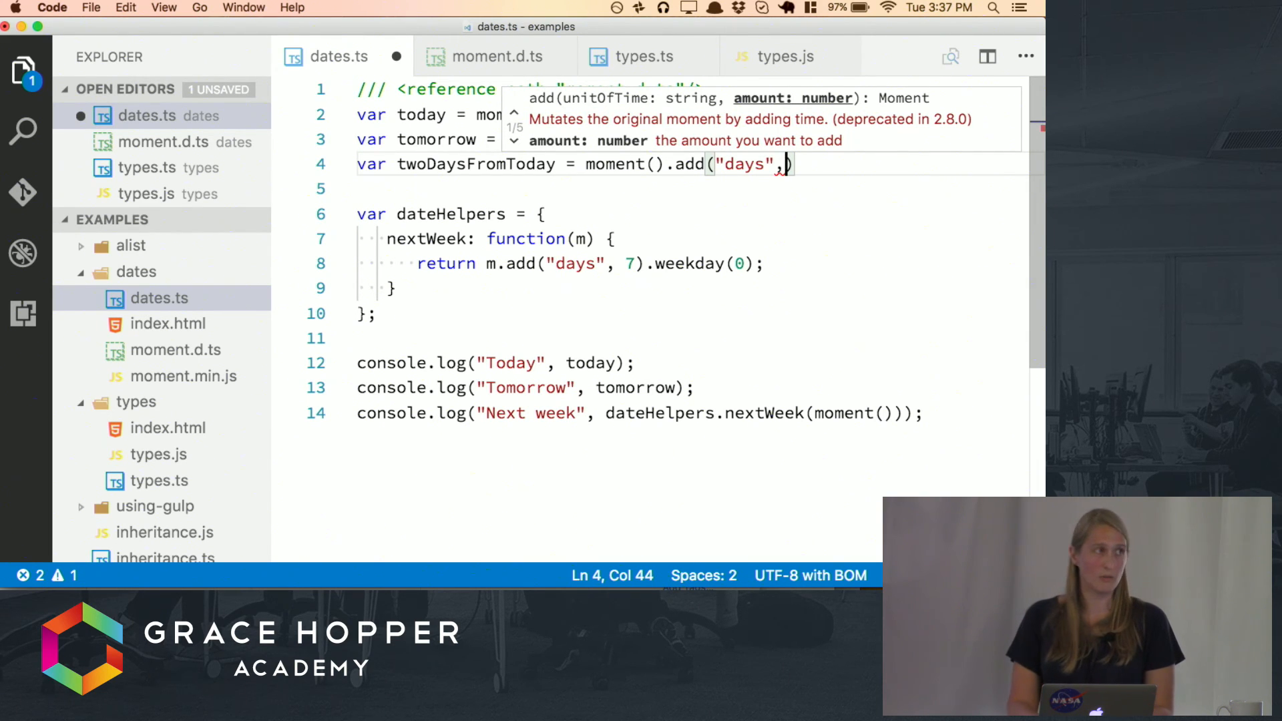
{"action": "type", "text": " 2)"}
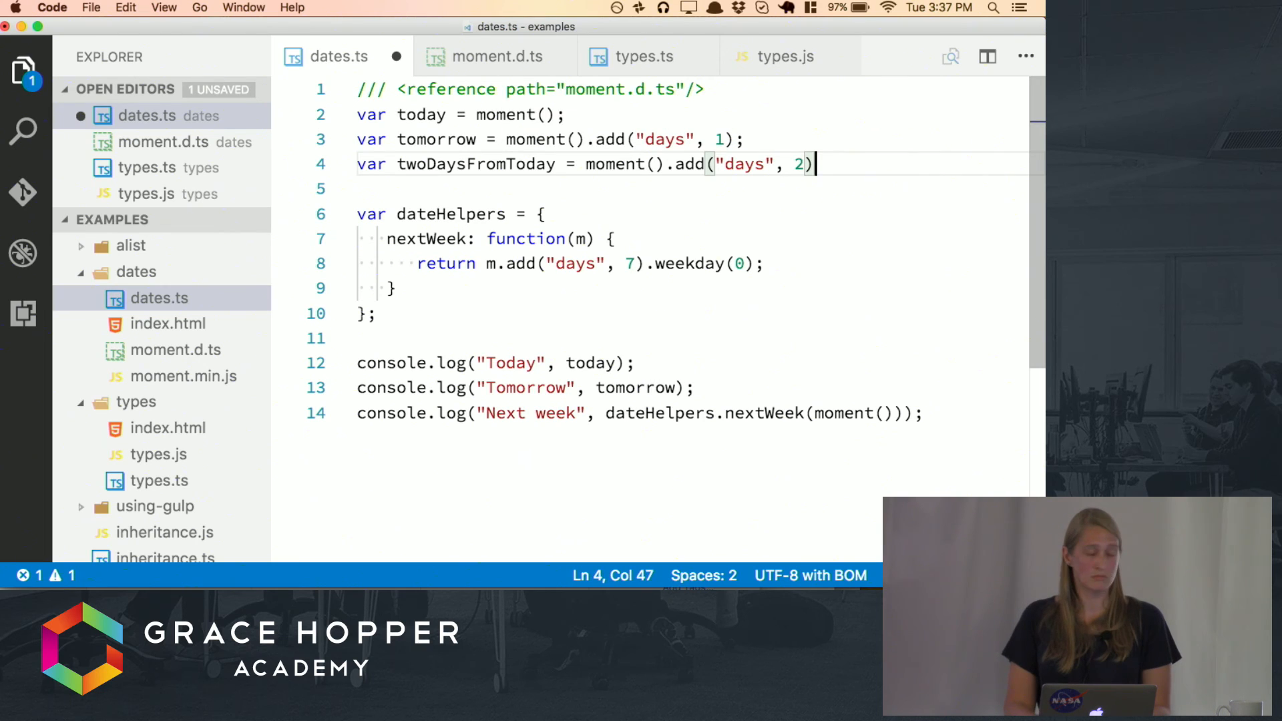
{"action": "type", "text": ";"}
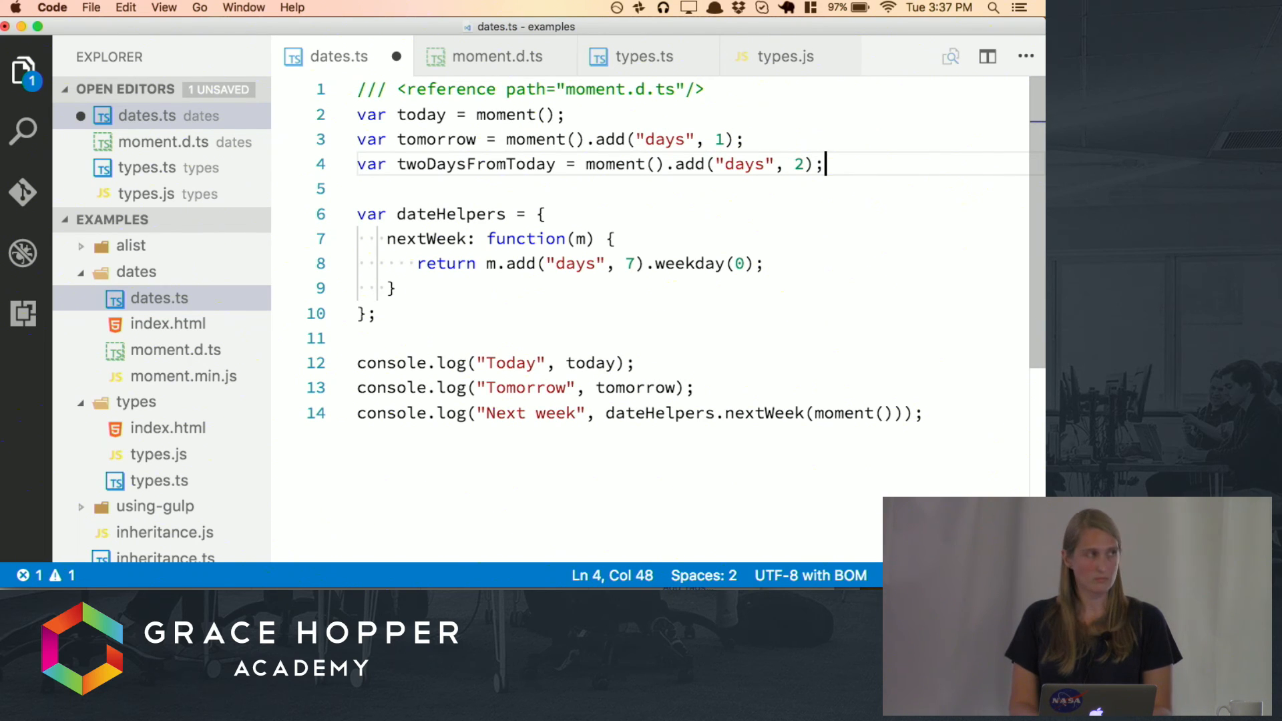
{"action": "key", "text": "super+s"}
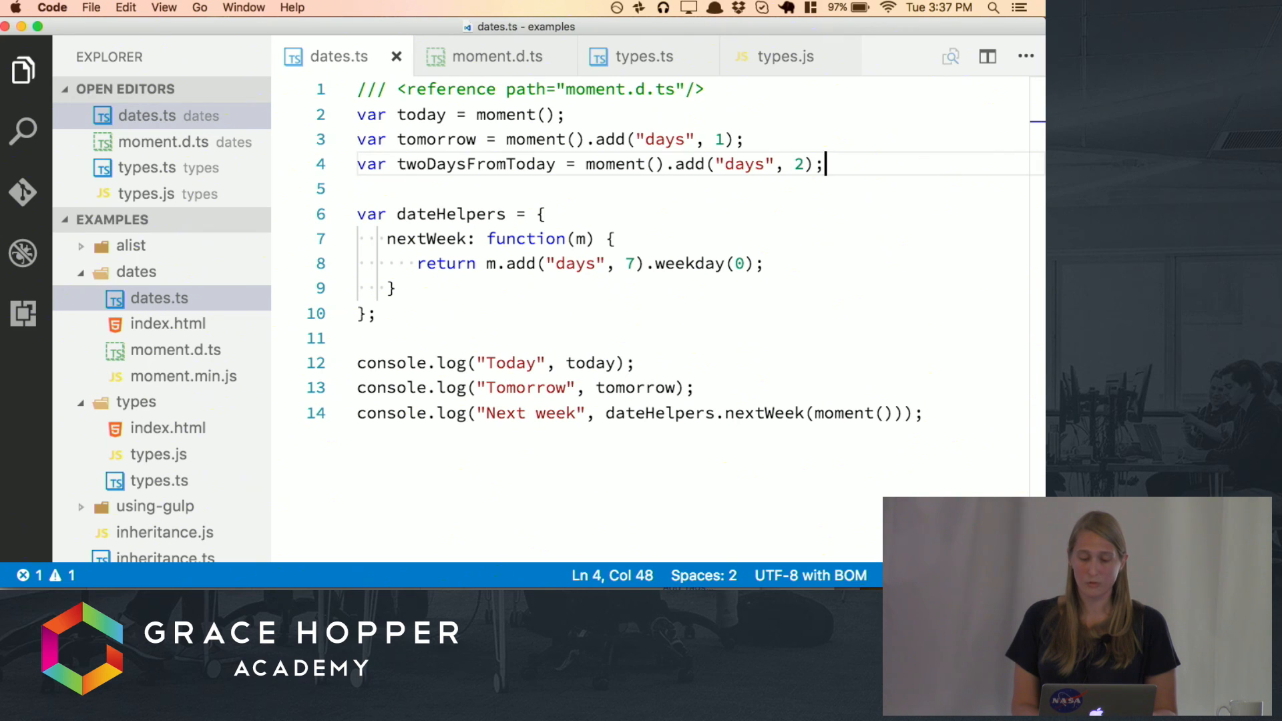
Step: Follow the typescriptlang.org playground link from Keynote slide 18 into Chrome
{"action": "key", "text": "super+Tab"}
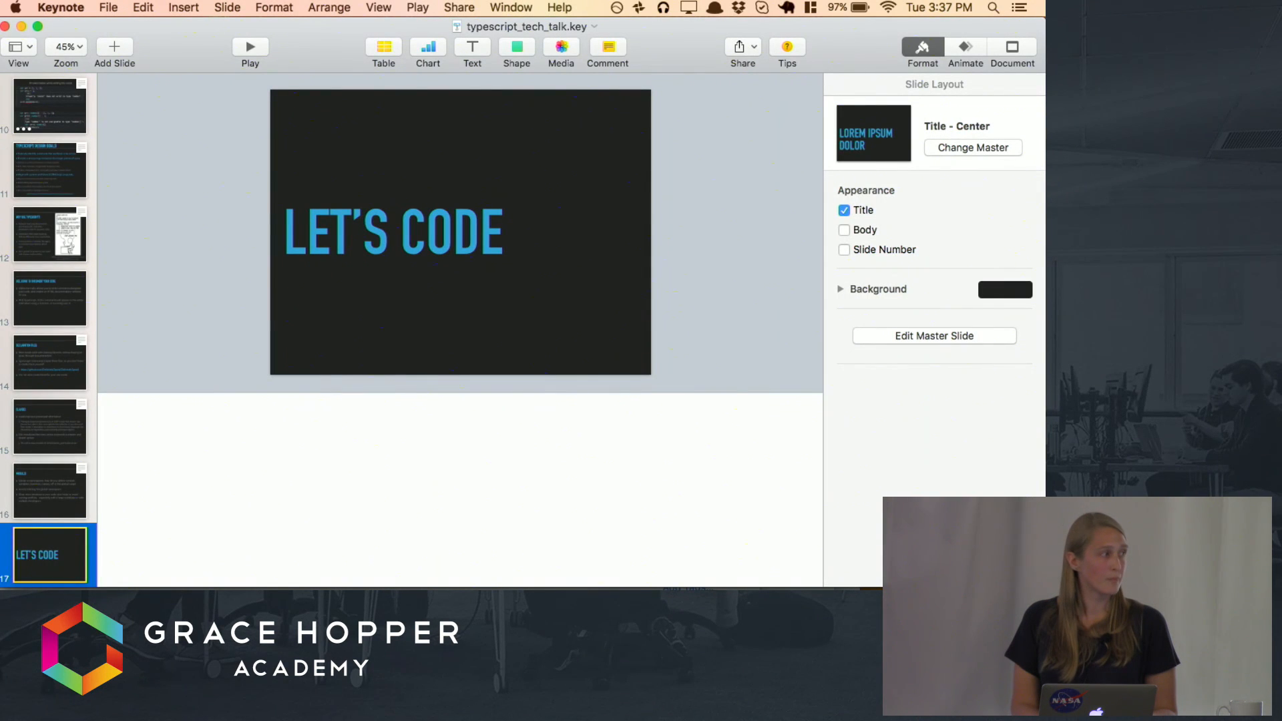
{"action": "scroll", "coordinate": [34, 459], "scroll_direction": "down", "scroll_amount": 3}
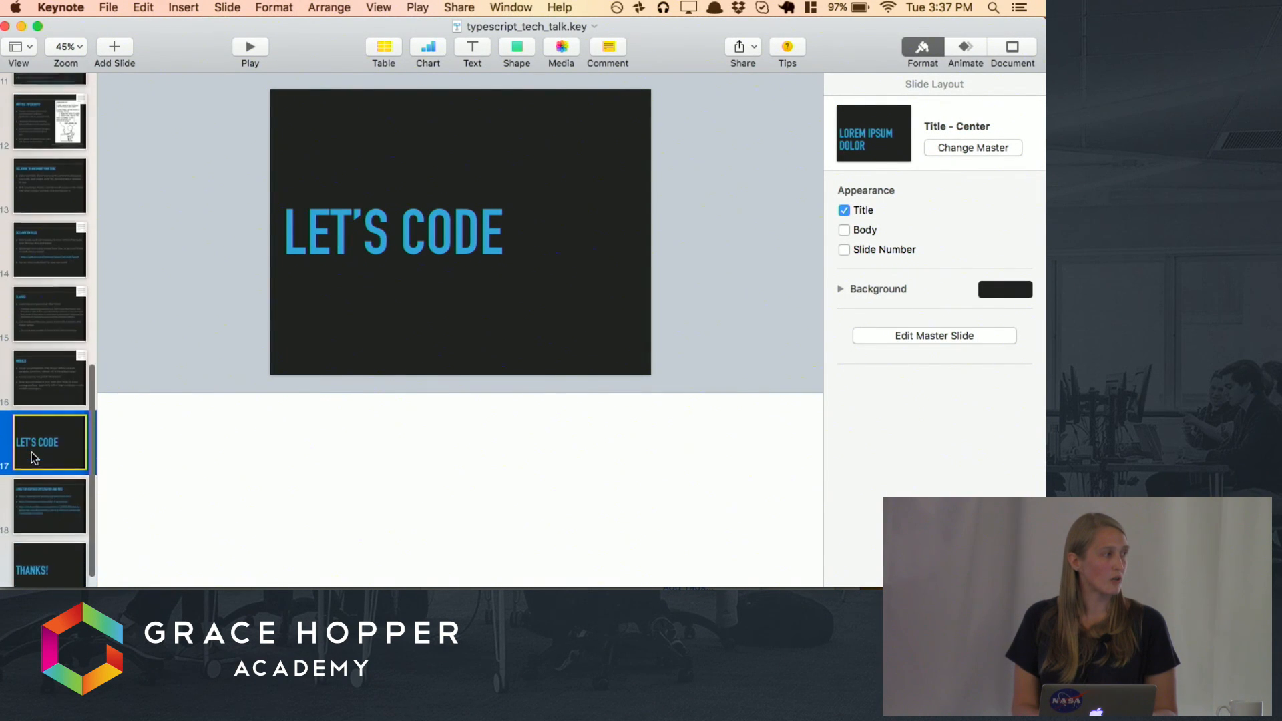
{"action": "left_click", "coordinate": [55, 495]}
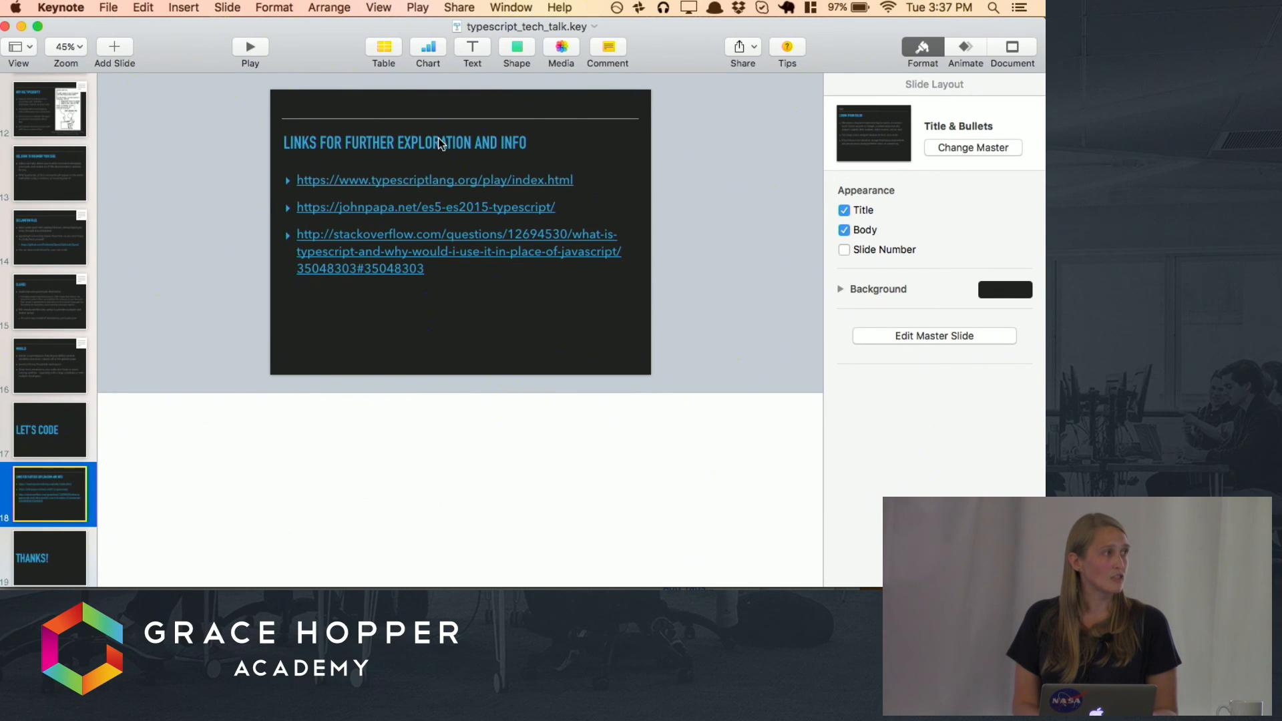
{"action": "left_click", "coordinate": [464, 184]}
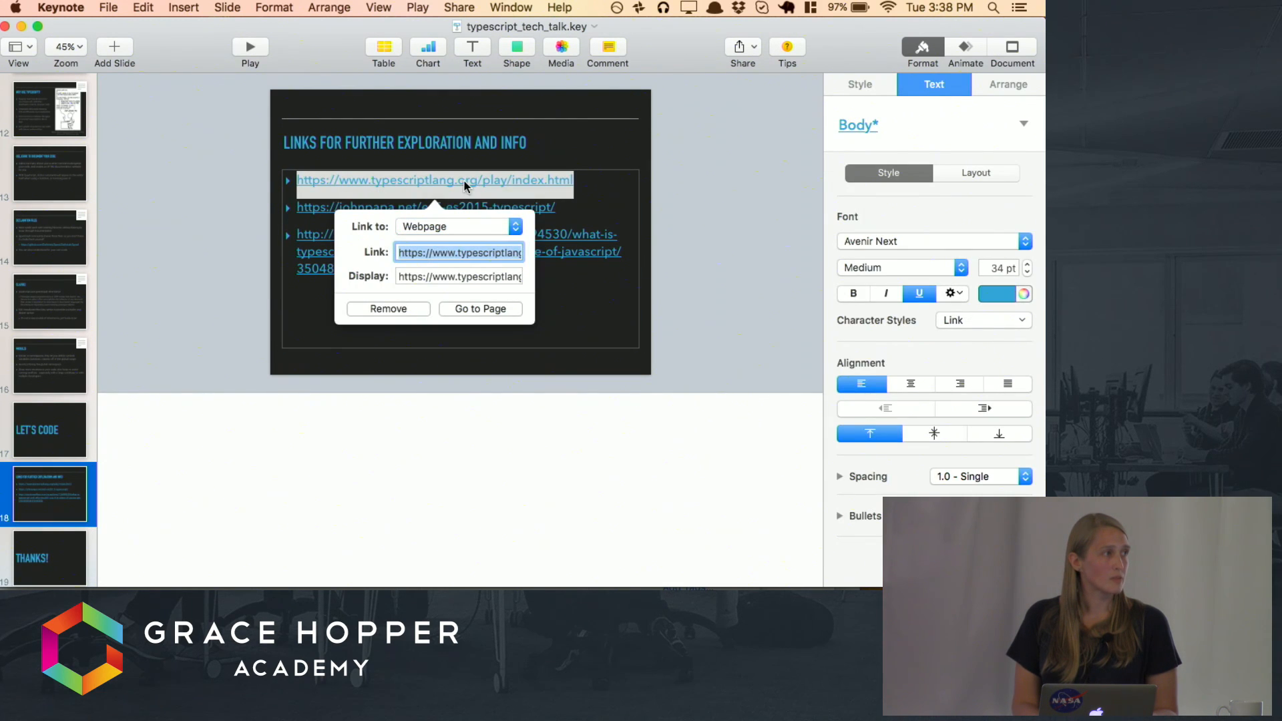
{"action": "left_click", "coordinate": [483, 310]}
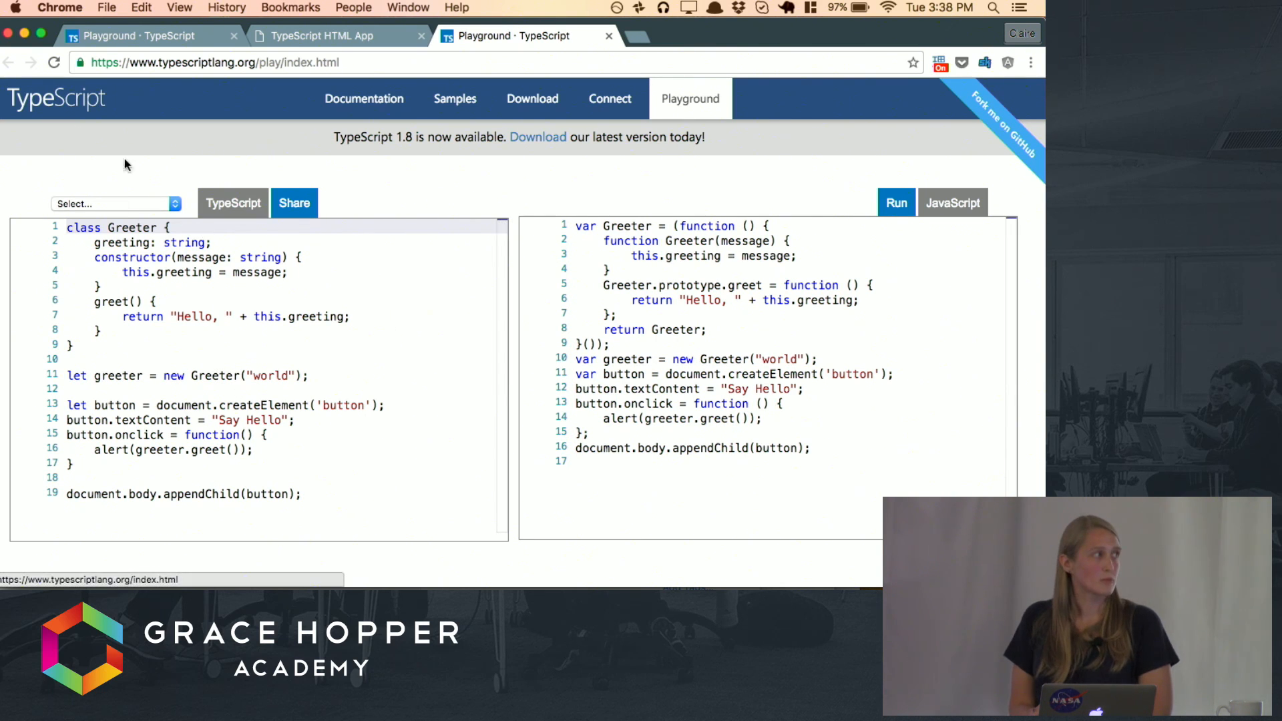
Step: Load the Using Inheritance sample with its Animal, Snake and Horse classes
{"action": "left_click", "coordinate": [148, 204]}
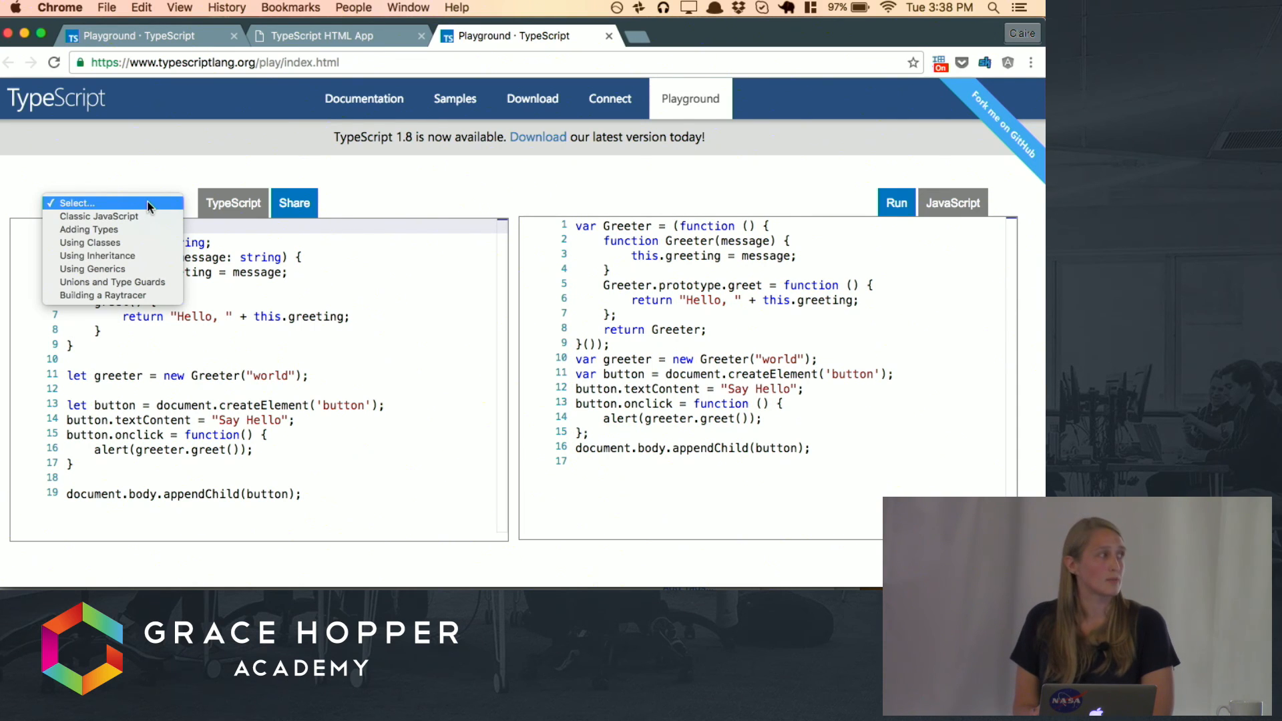
{"action": "left_click", "coordinate": [106, 255]}
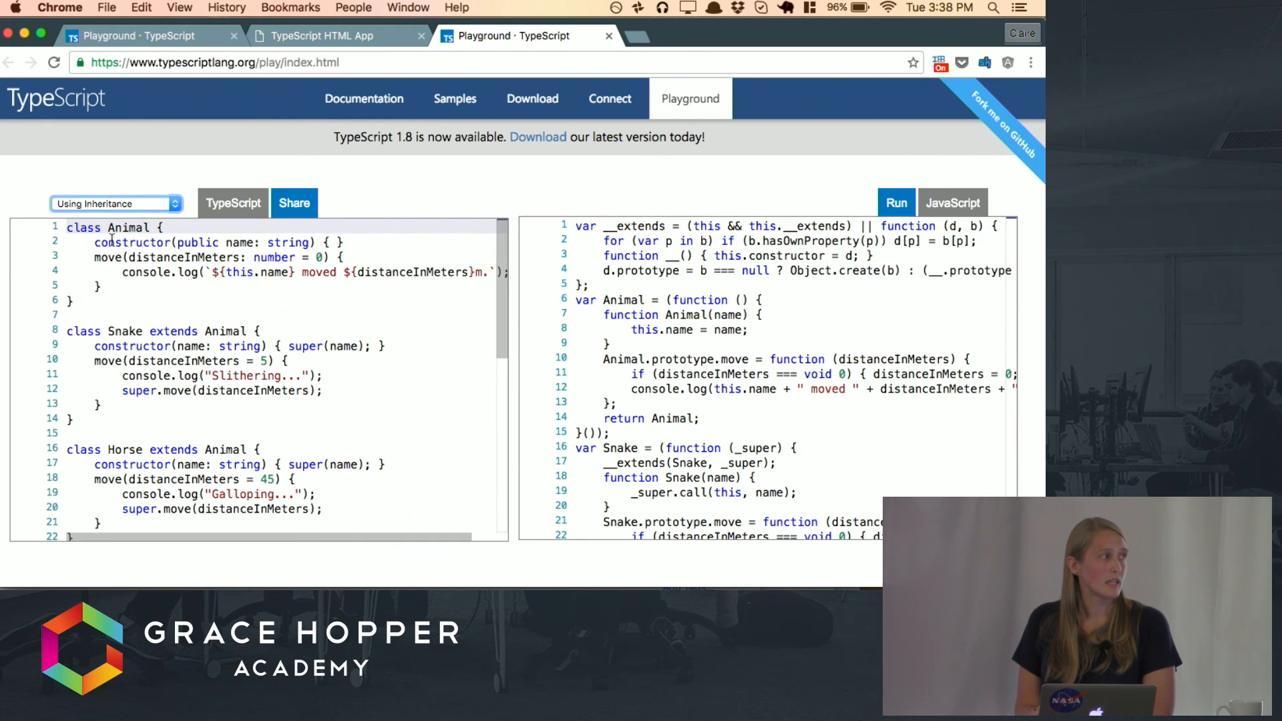
{"action": "scroll", "coordinate": [130, 331], "scroll_direction": "down", "scroll_amount": 5}
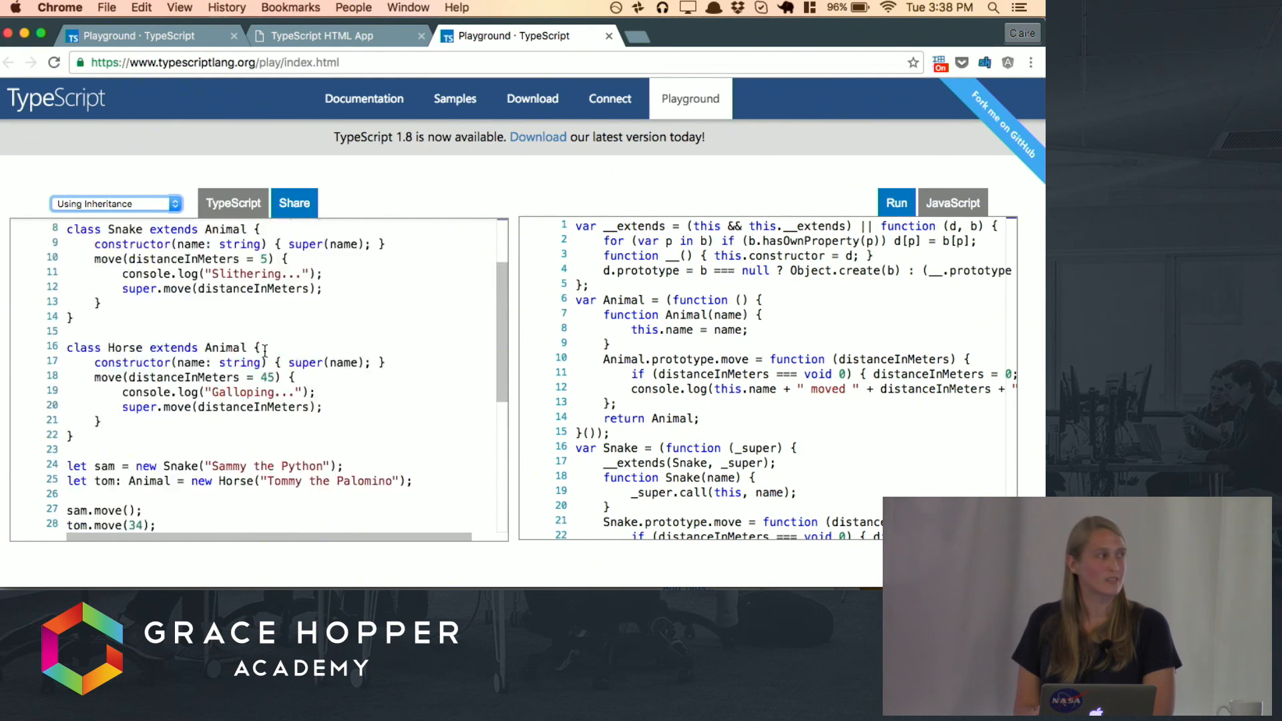
{"action": "scroll", "coordinate": [268, 352], "scroll_direction": "up", "scroll_amount": 5}
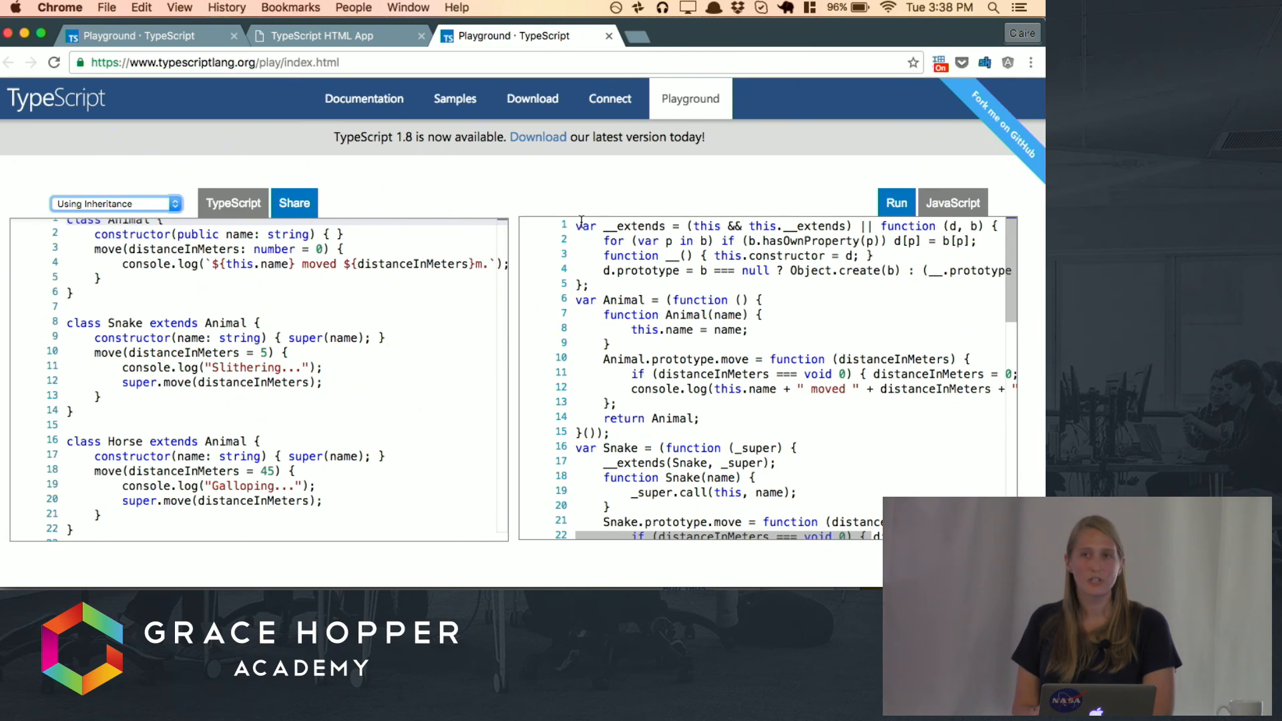